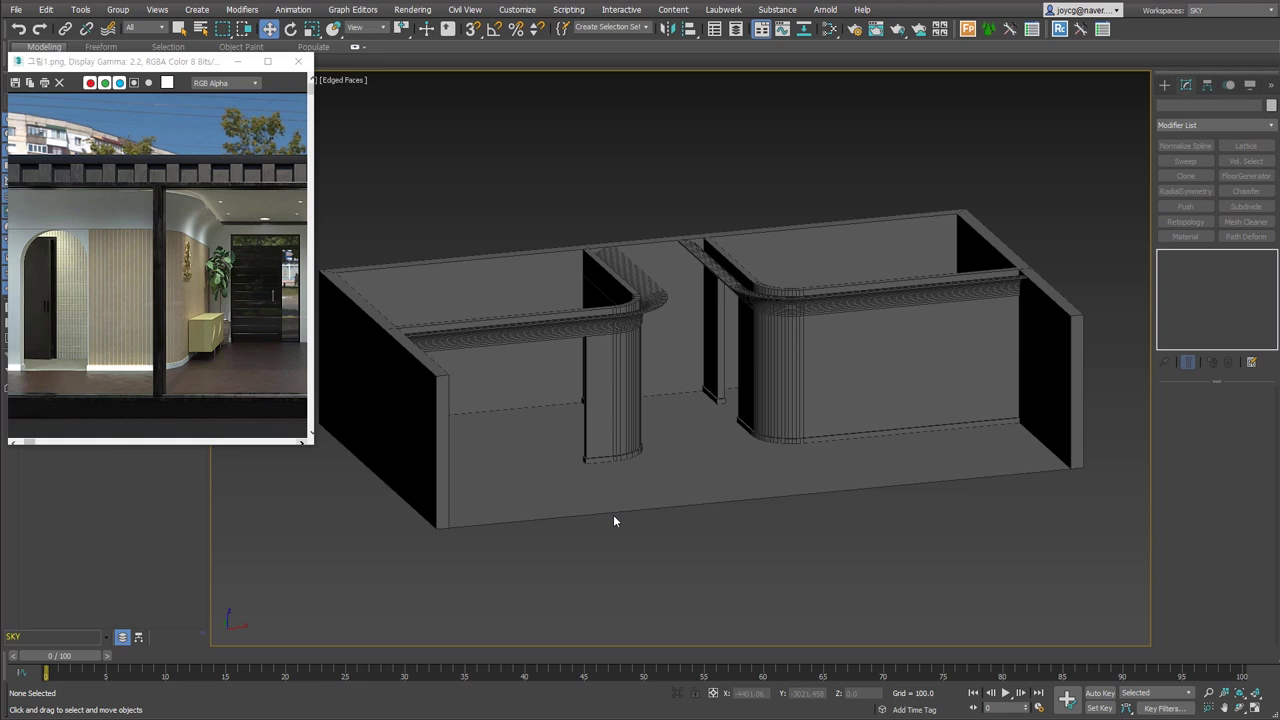
- Select the storefront wall model Rectangle001 and orbit to a higher view of the wall tops
click(613, 514)
alt+middle_drag(613, 514, 734, 412)
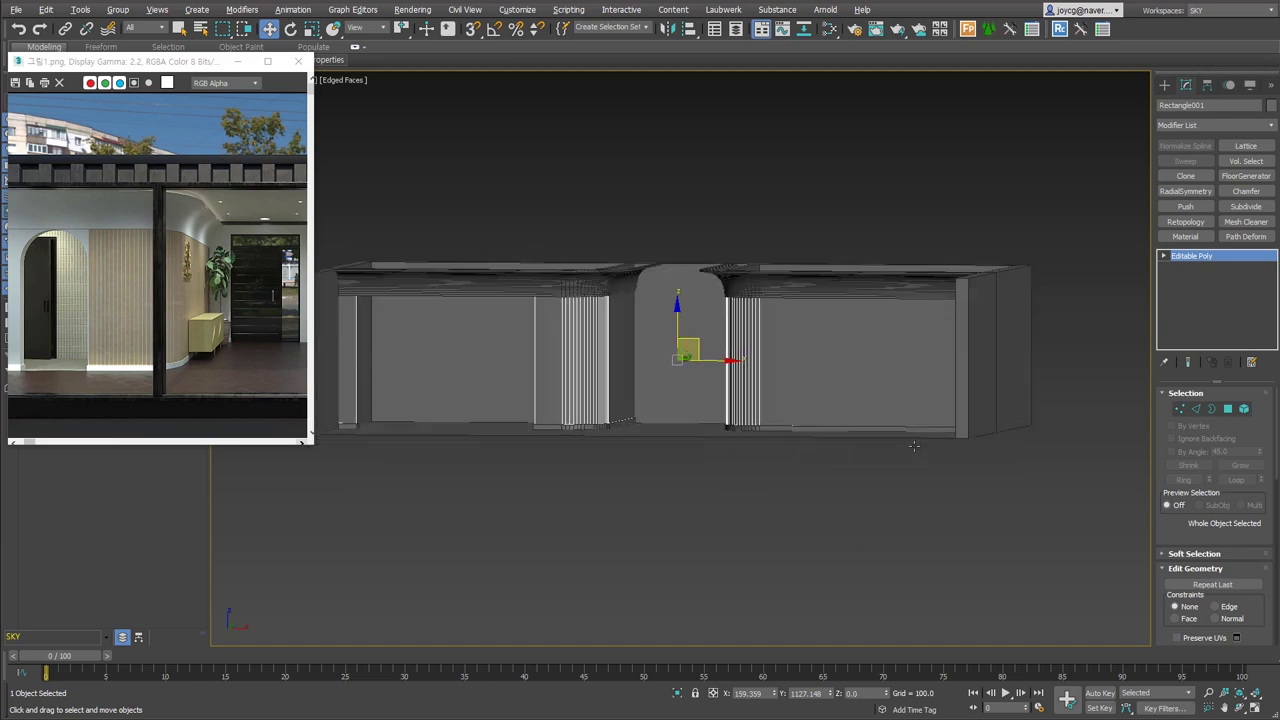
scroll(734, 412, up, 2)
scroll(821, 414, up, 2)
scroll(821, 414, up, 2)
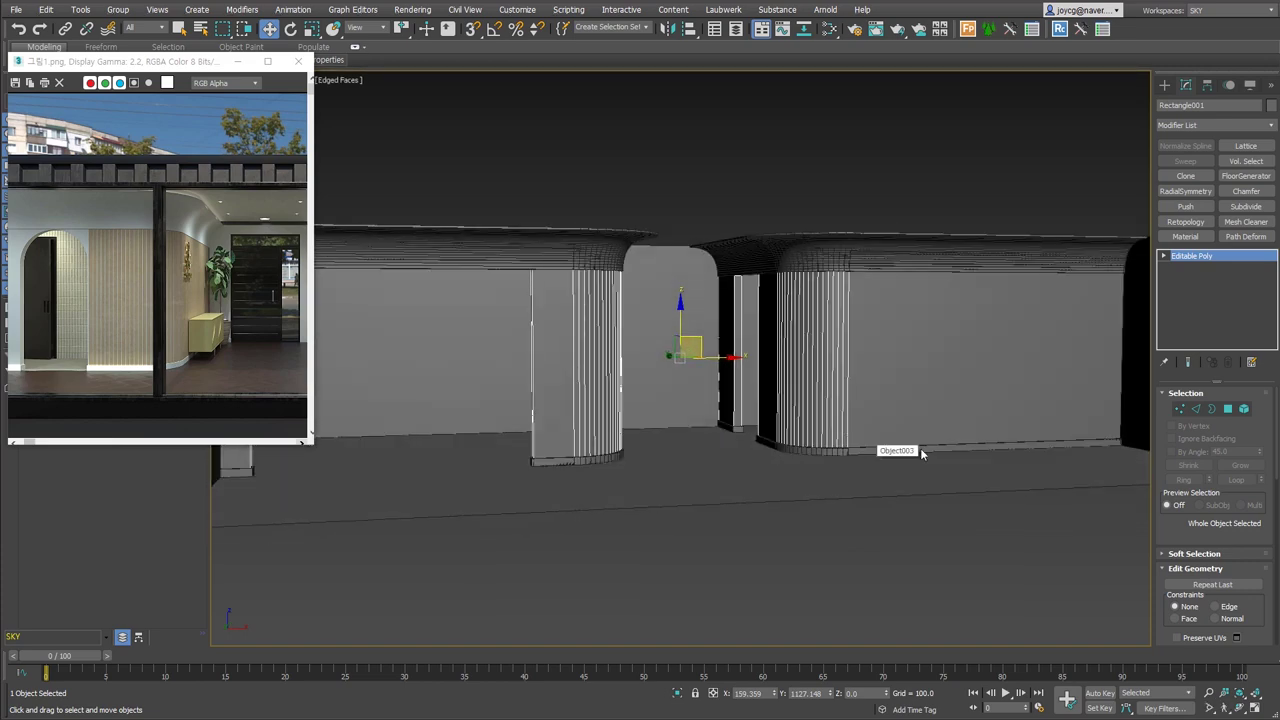
alt+middle_drag(922, 452, 1001, 408)
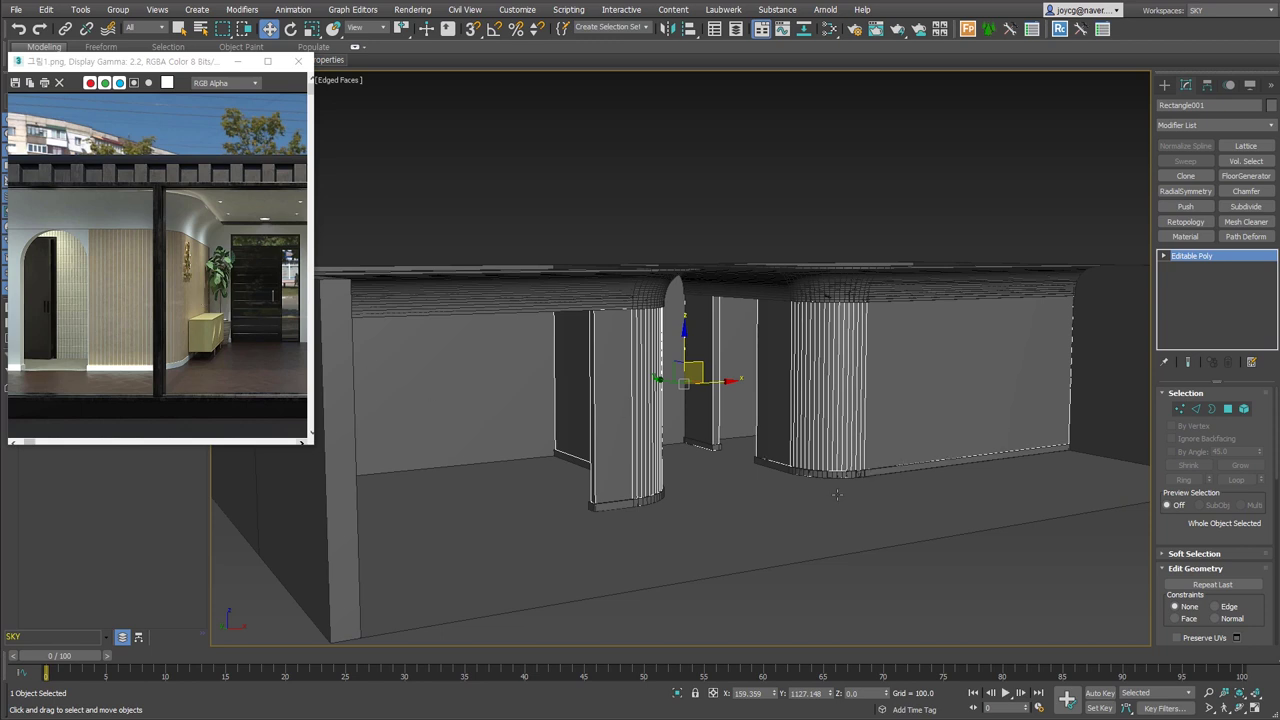
alt+middle_drag(1000, 470, 1052, 632)
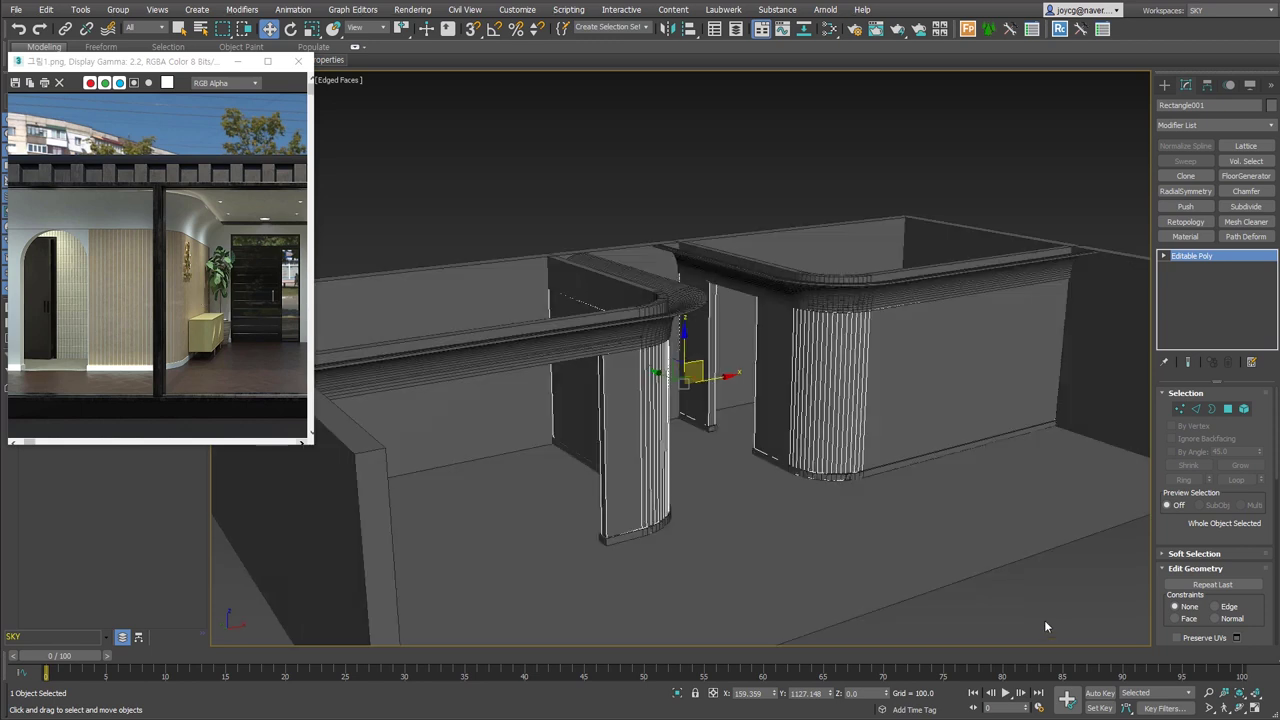
- Loop-select the right wall's base edges in Edge mode, deselecting the stray edge
click(1196, 408)
click(927, 450)
double_click(927, 450)
alt+middle_drag(1021, 506, 746, 490)
mouse_move(1042, 450)
alt+middle_down()
mouse_move(1057, 423)
mouse_move(900, 471)
mouse_move(900, 503)
mouse_move(803, 569)
mouse_move(700, 517)
mouse_move(910, 481)
mouse_move(705, 495)
alt+middle_up()
alt+click(1057, 423)
- Create linear shape Shape001 from the selected base edges and hide the wall model
alt+middle_drag(665, 235, 882, 505)
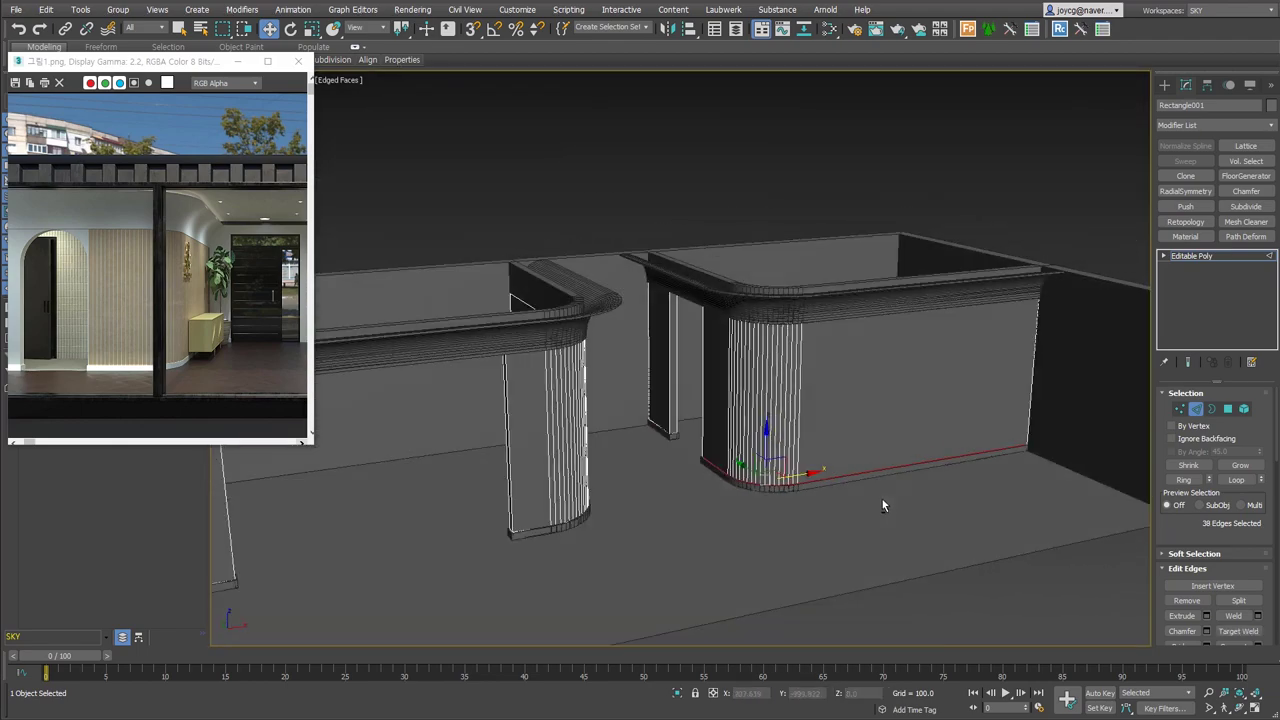
scroll(1190, 500, down, 2)
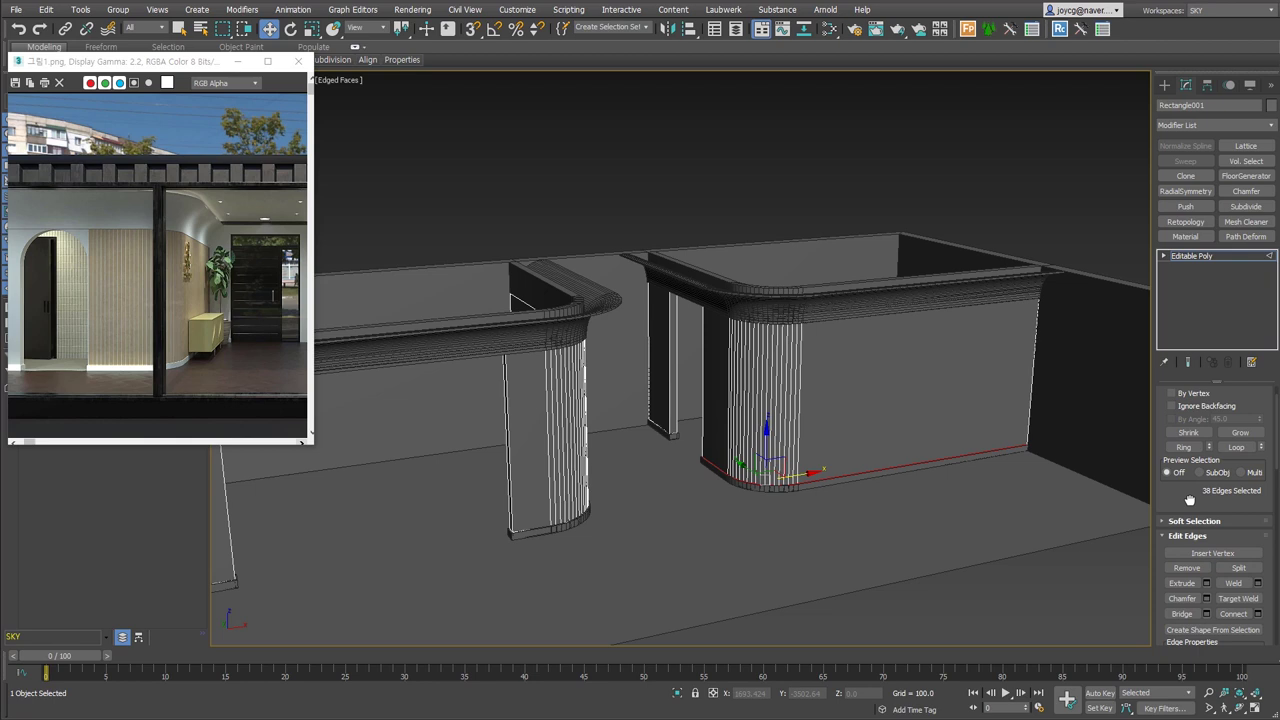
scroll(1190, 500, down, 4)
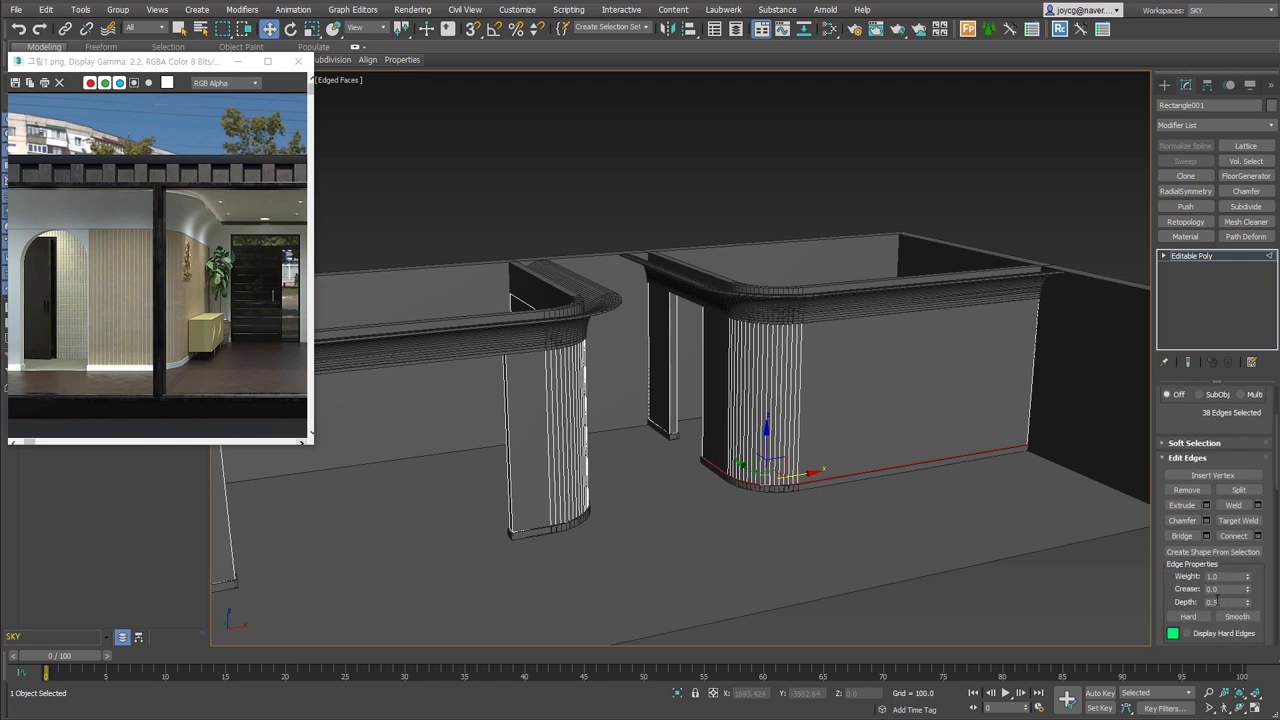
click(1241, 557)
click(663, 373)
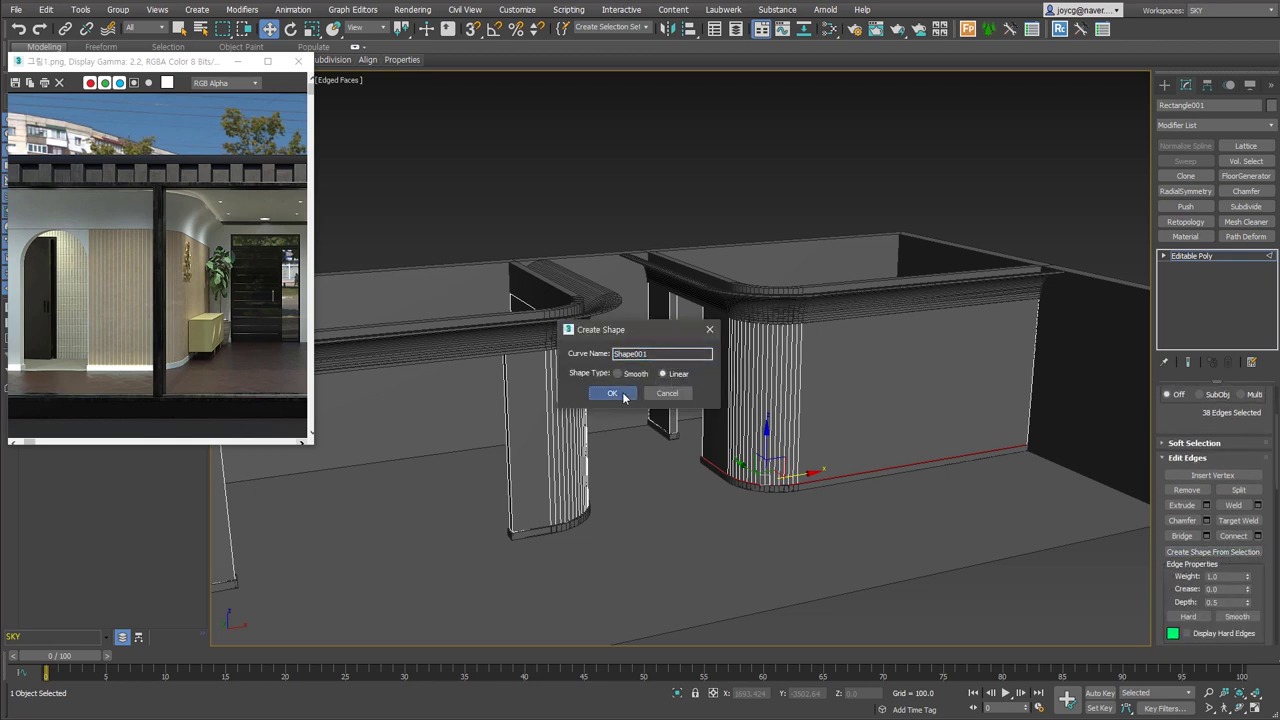
click(608, 394)
key(alt+h)
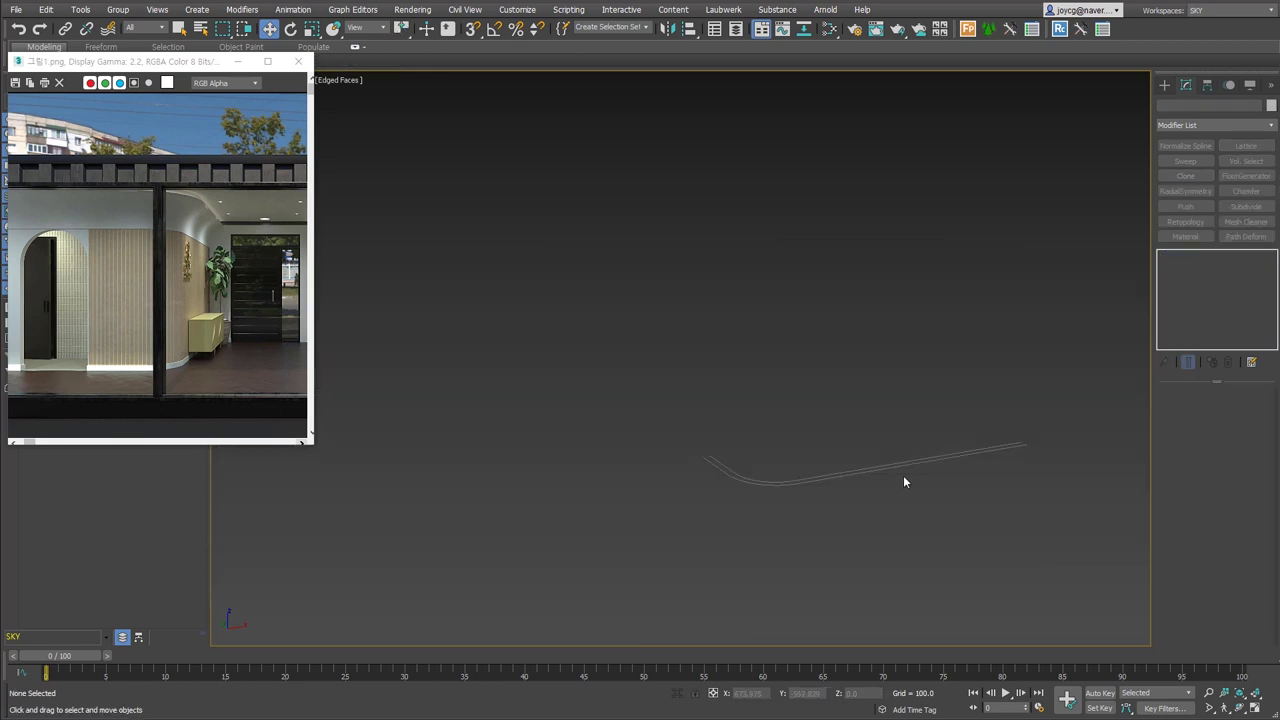
- Select Shape001, toggle its Spline sub-object level on and off, and switch to Top view
click(915, 463)
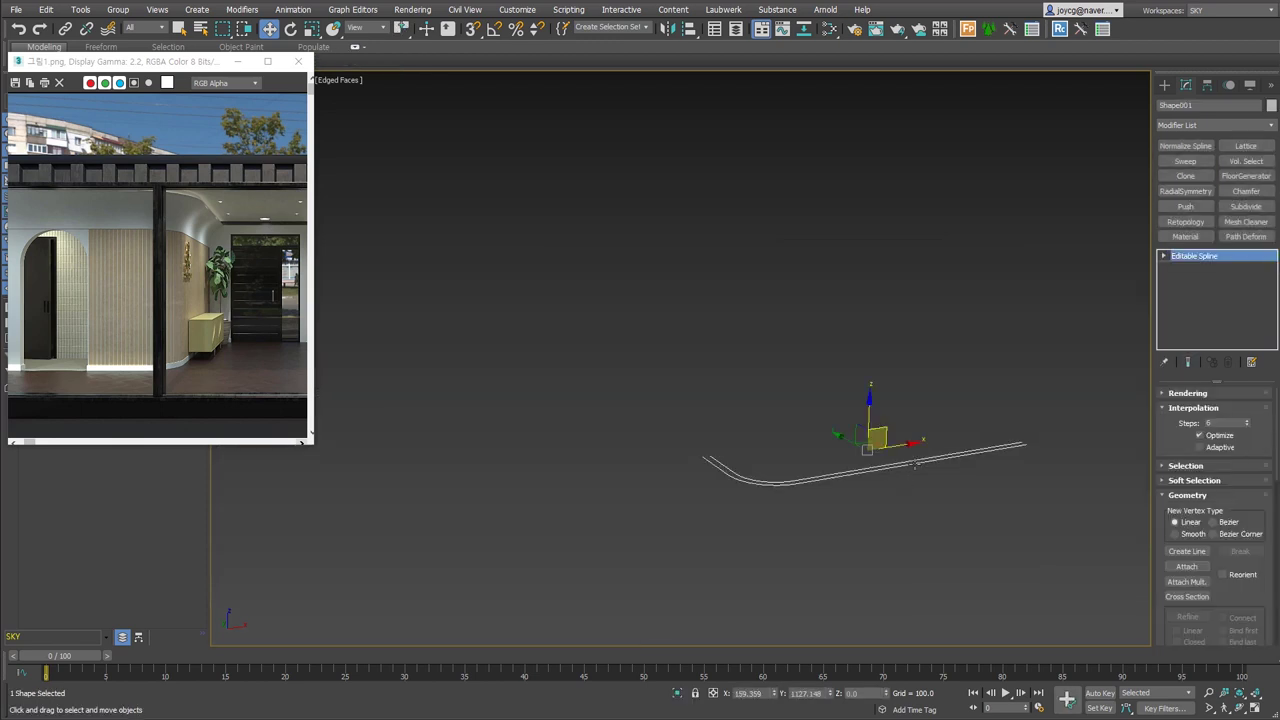
click(1164, 256)
click(1188, 290)
click(1002, 441)
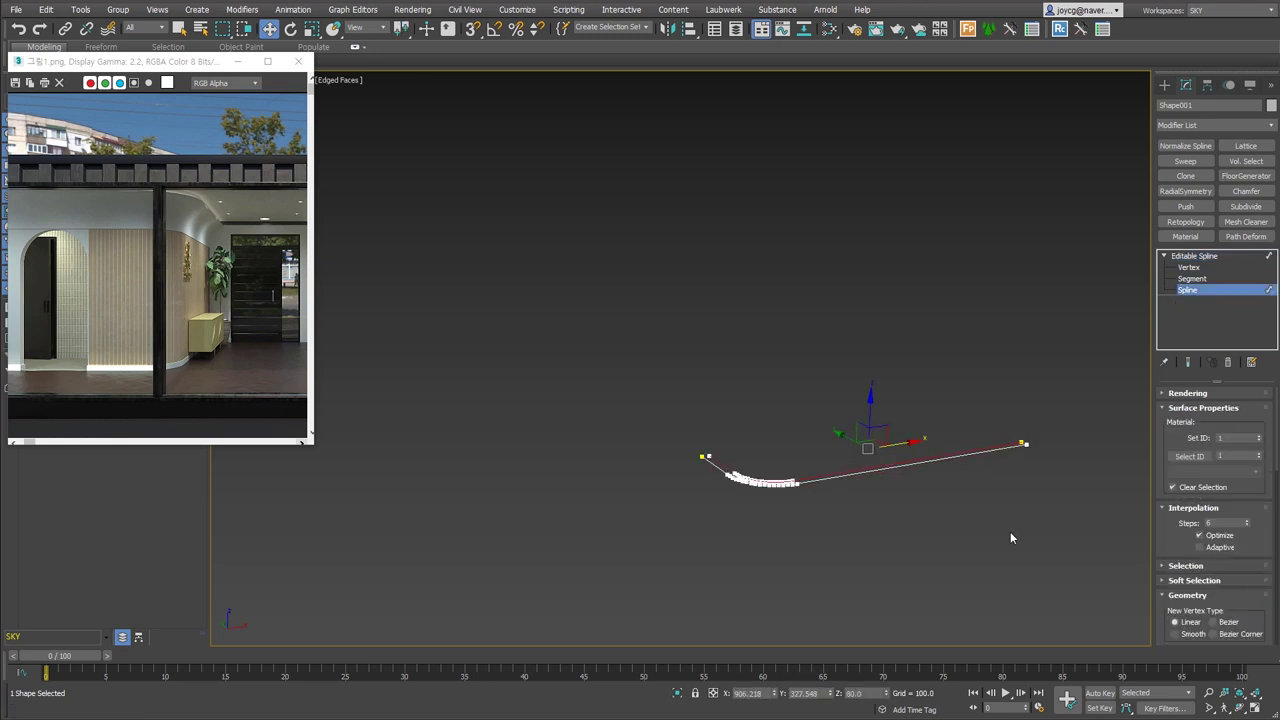
click(1202, 291)
key(t)
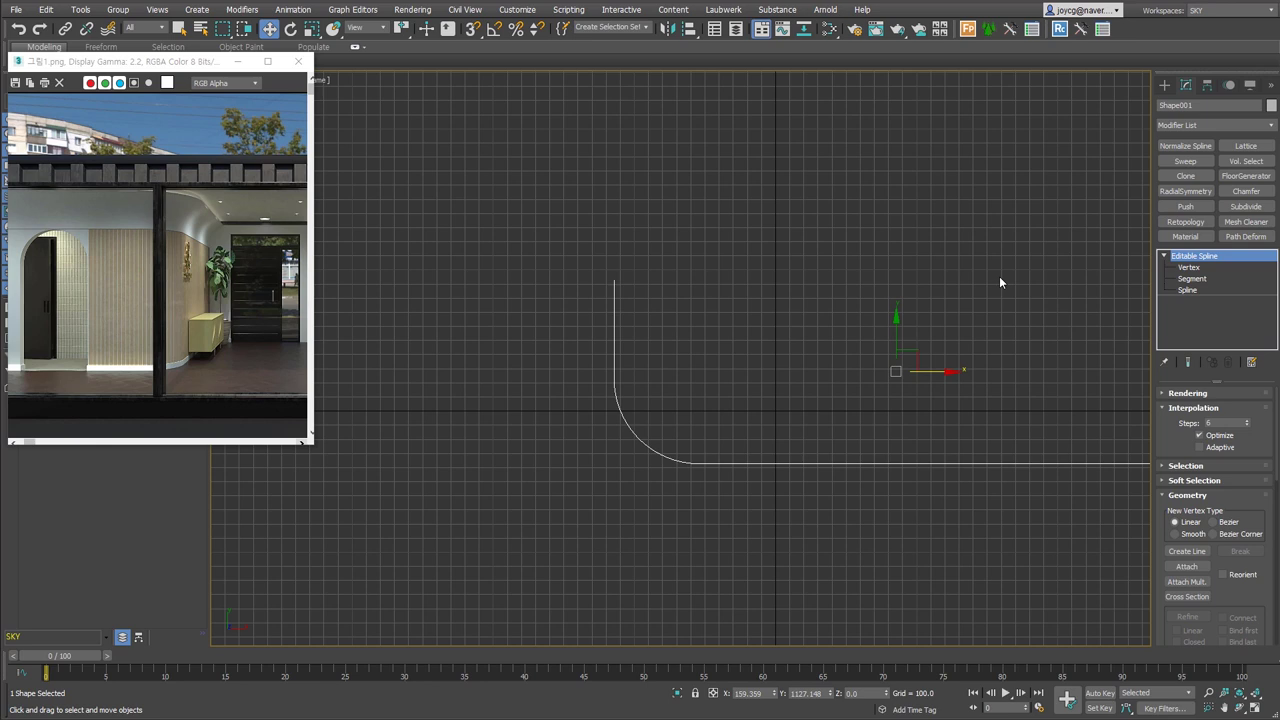
- Draw a circle, Circle001, next to the Shape001 curve
click(1163, 86)
click(1177, 104)
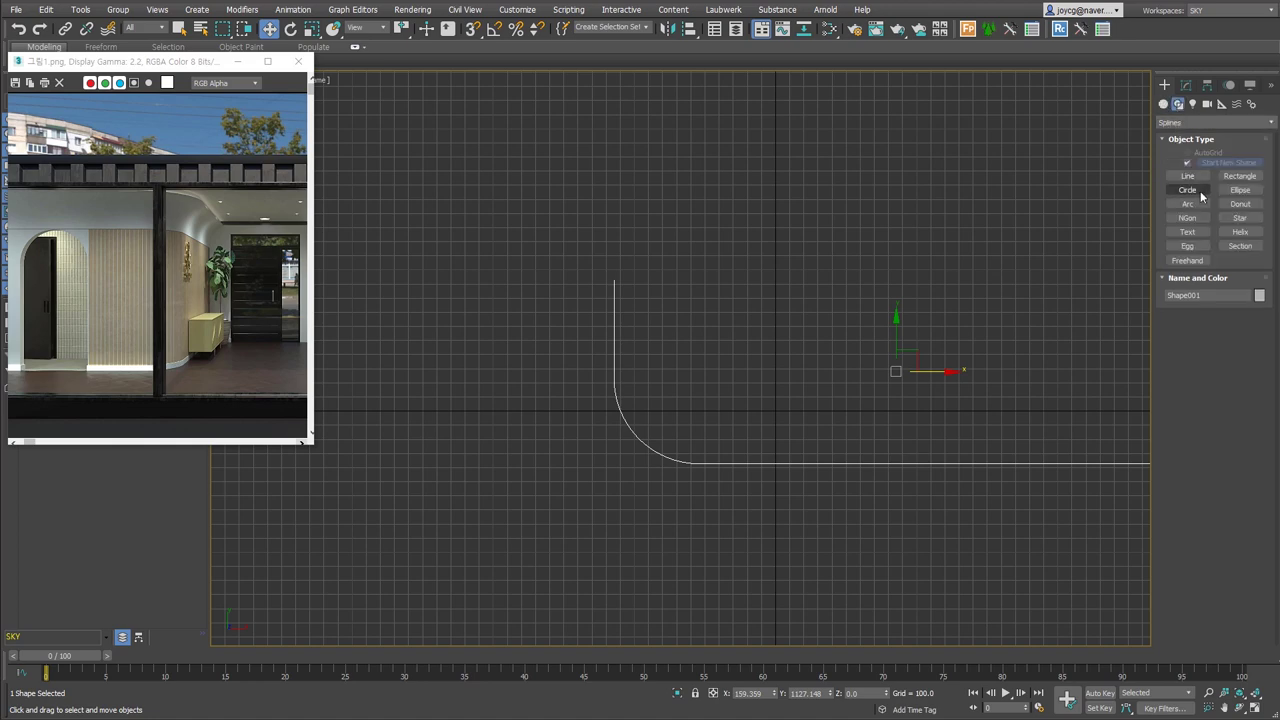
click(1187, 190)
drag(867, 400, 923, 457)
alt+middle_drag(934, 497, 914, 417)
key(g)
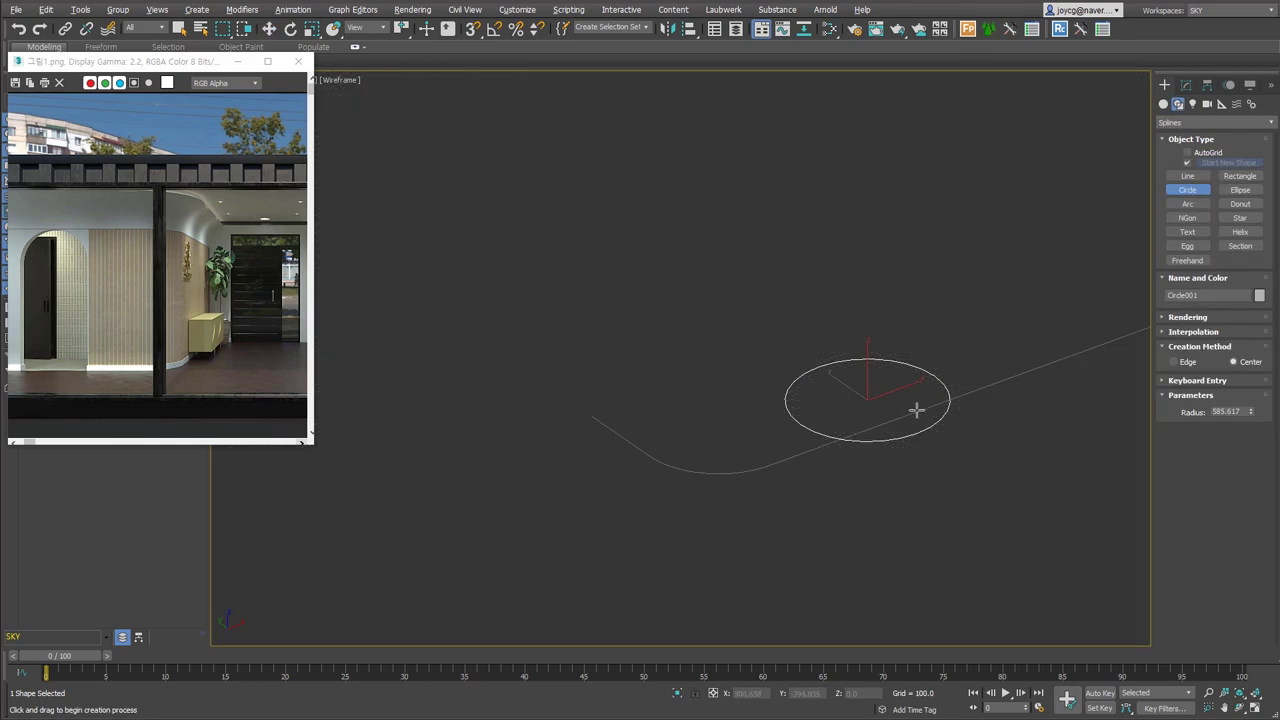
right_click(920, 416)
- Align the circle to Shape001's centre on X, Y and Z
key(alt+a)
click(929, 423)
click(579, 273)
click(679, 273)
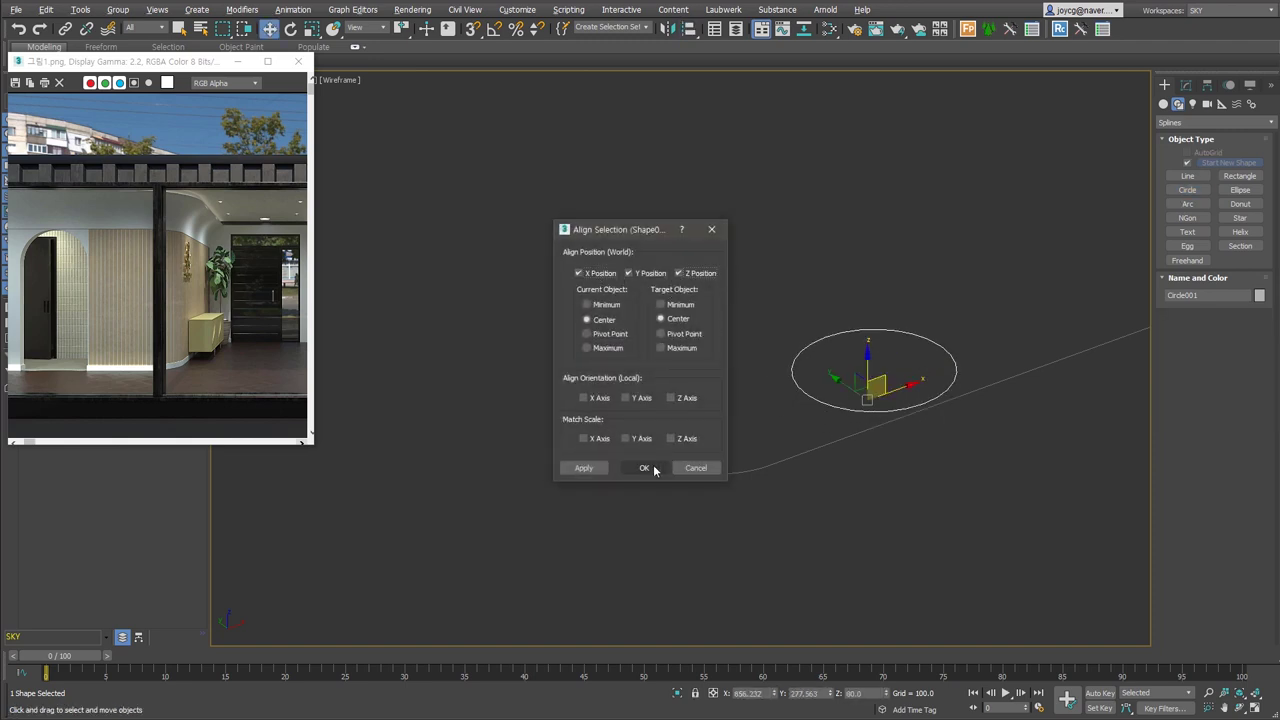
click(645, 468)
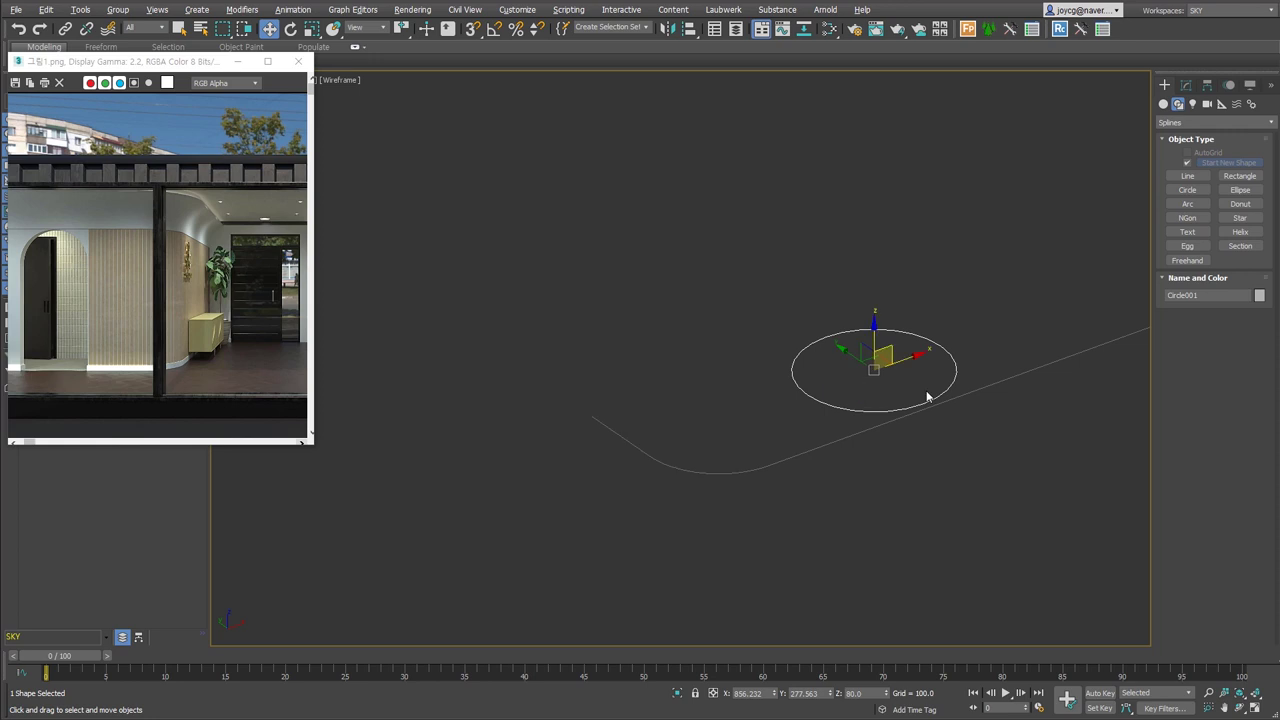
- Convert Circle001 to editable spline, attach Shape001, delete the circle spline, then view from Front
key(alt+c)
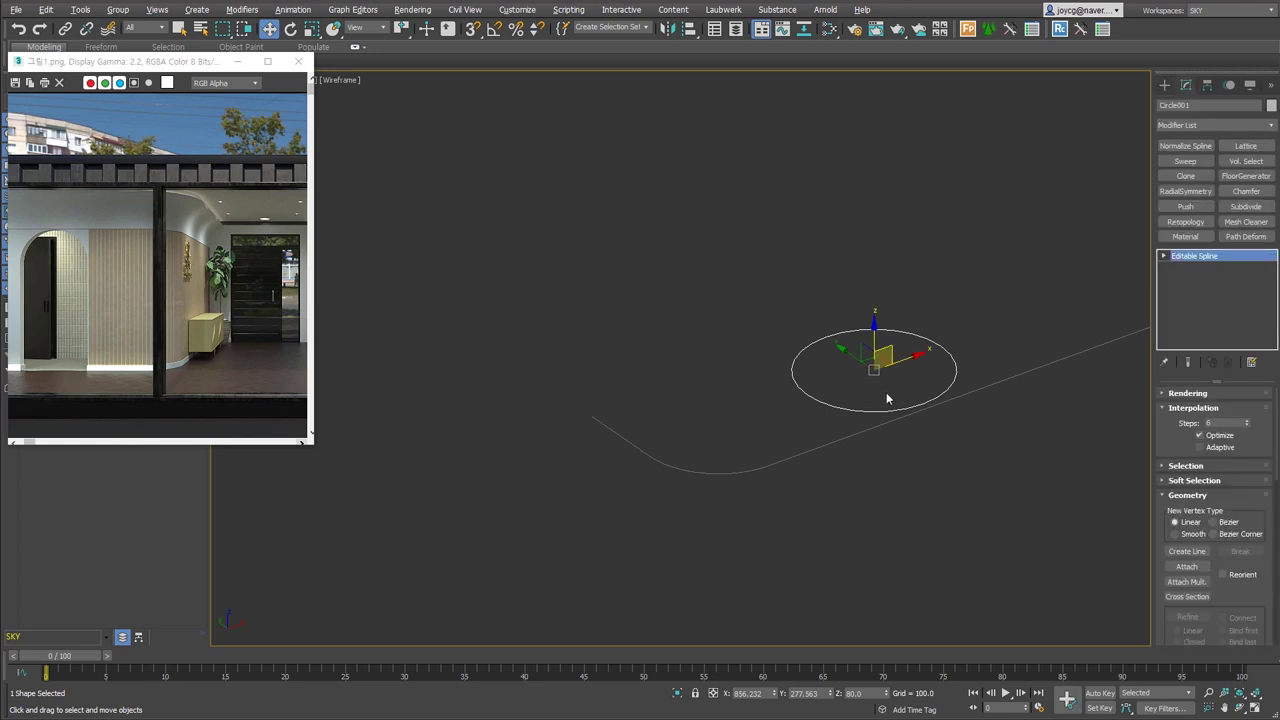
click(1187, 566)
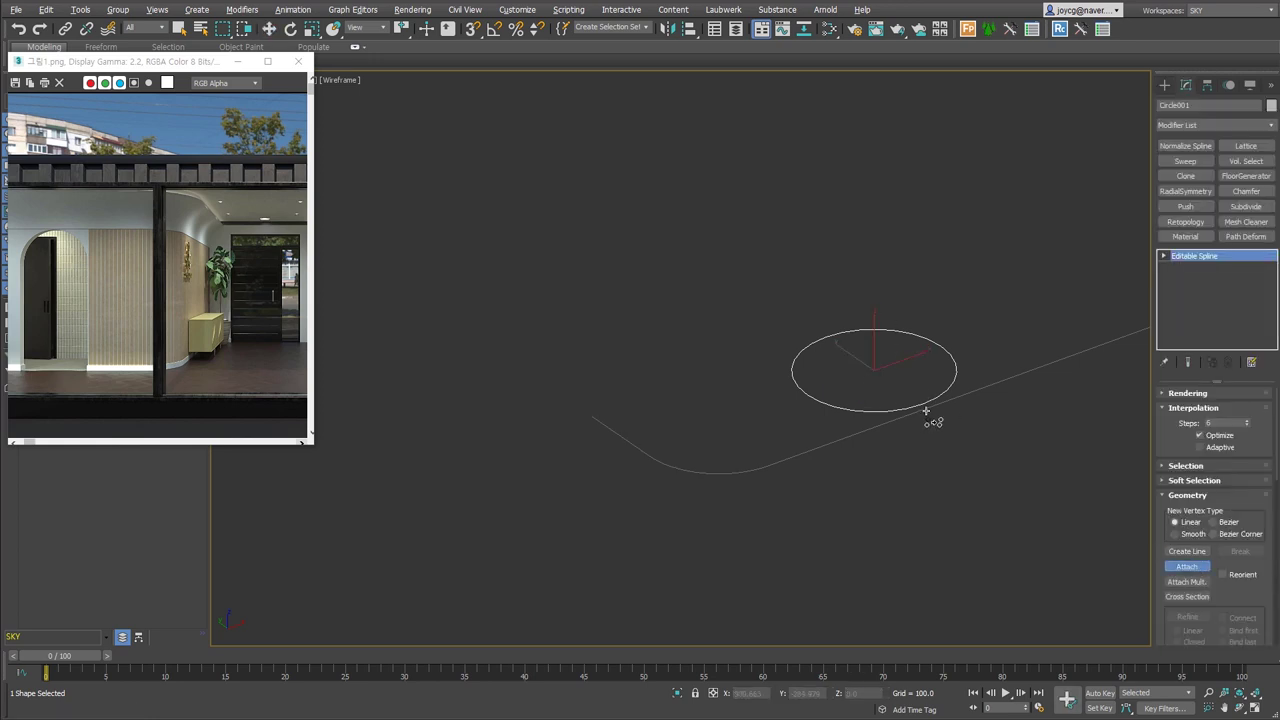
click(980, 388)
key(3)
drag(985, 300, 866, 355)
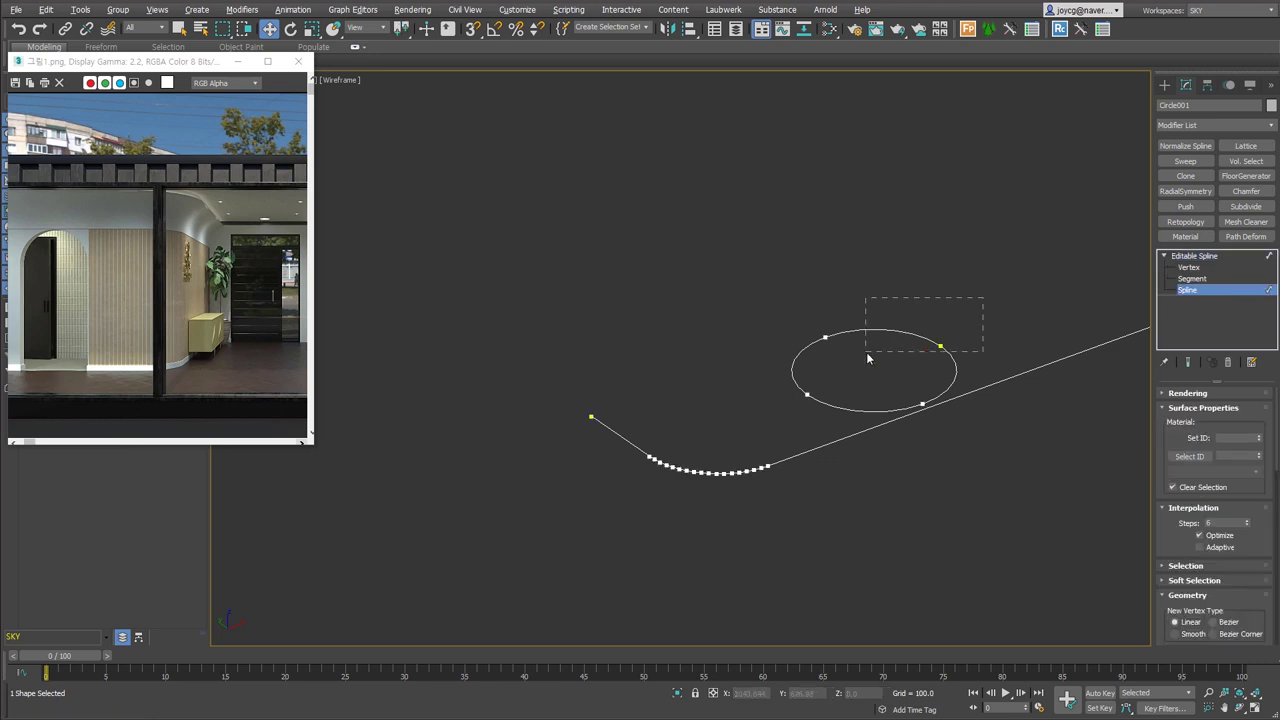
key(Delete)
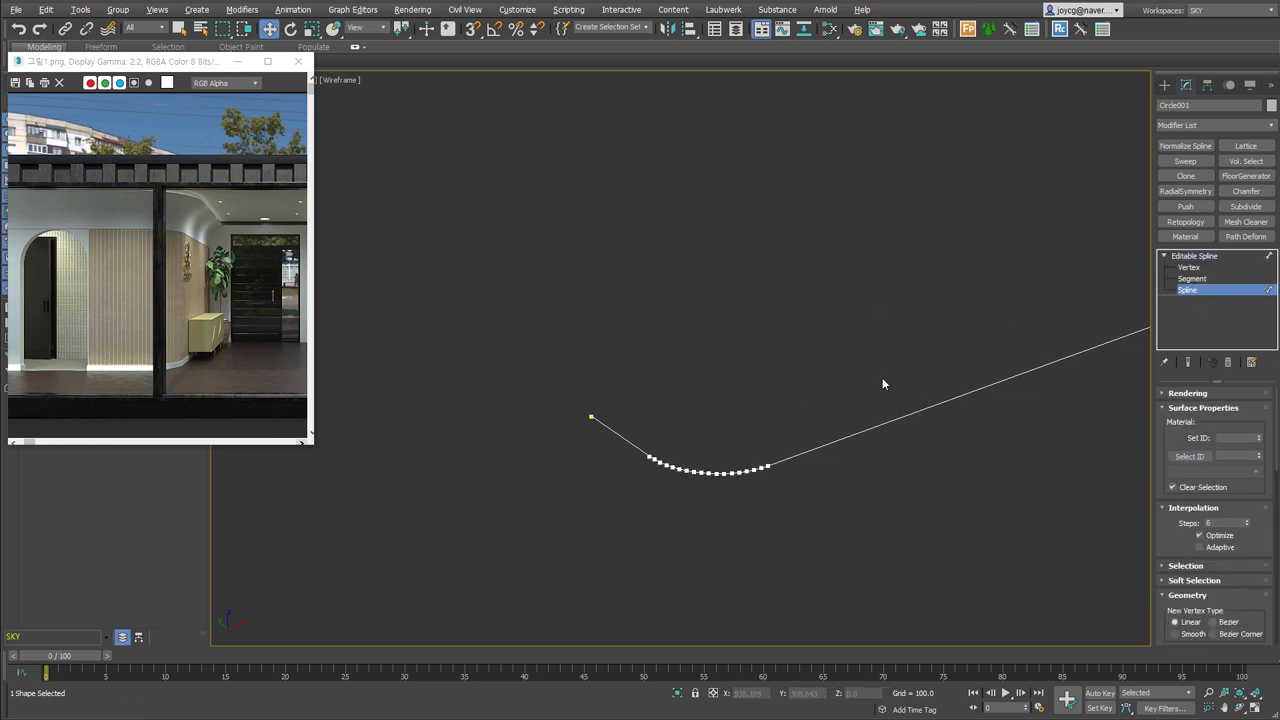
click(1238, 290)
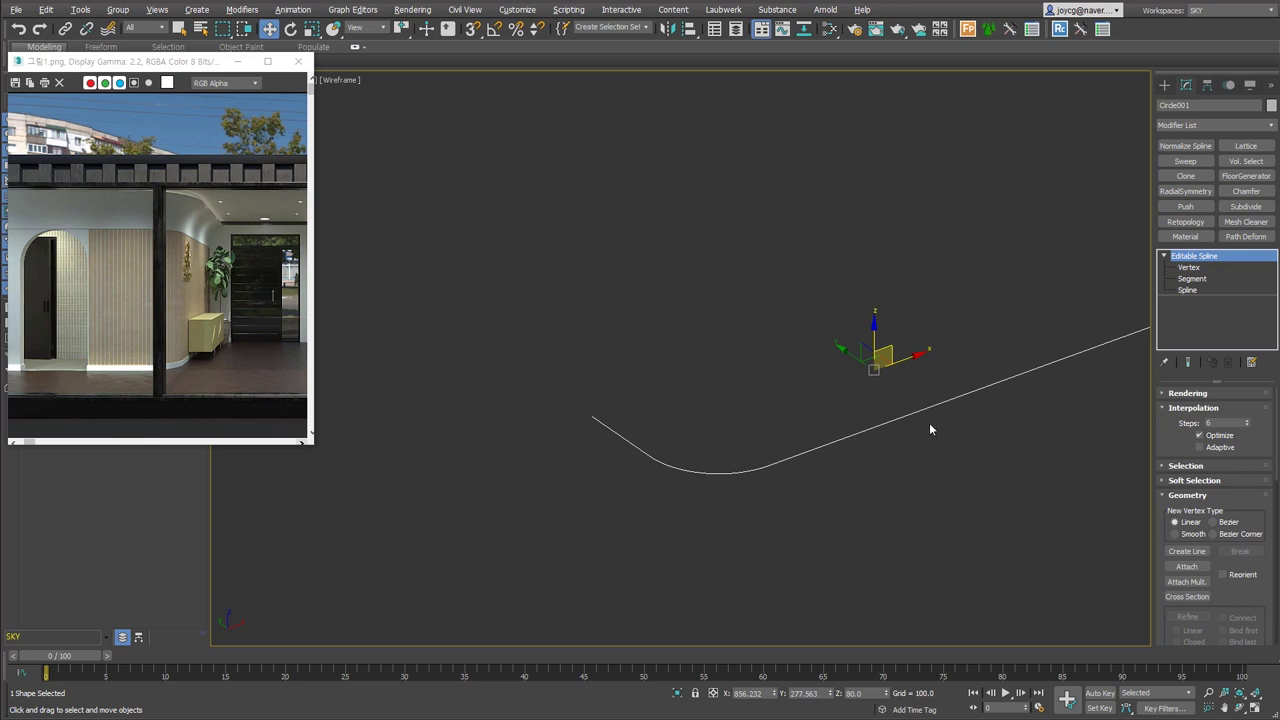
key(f)
key(z)
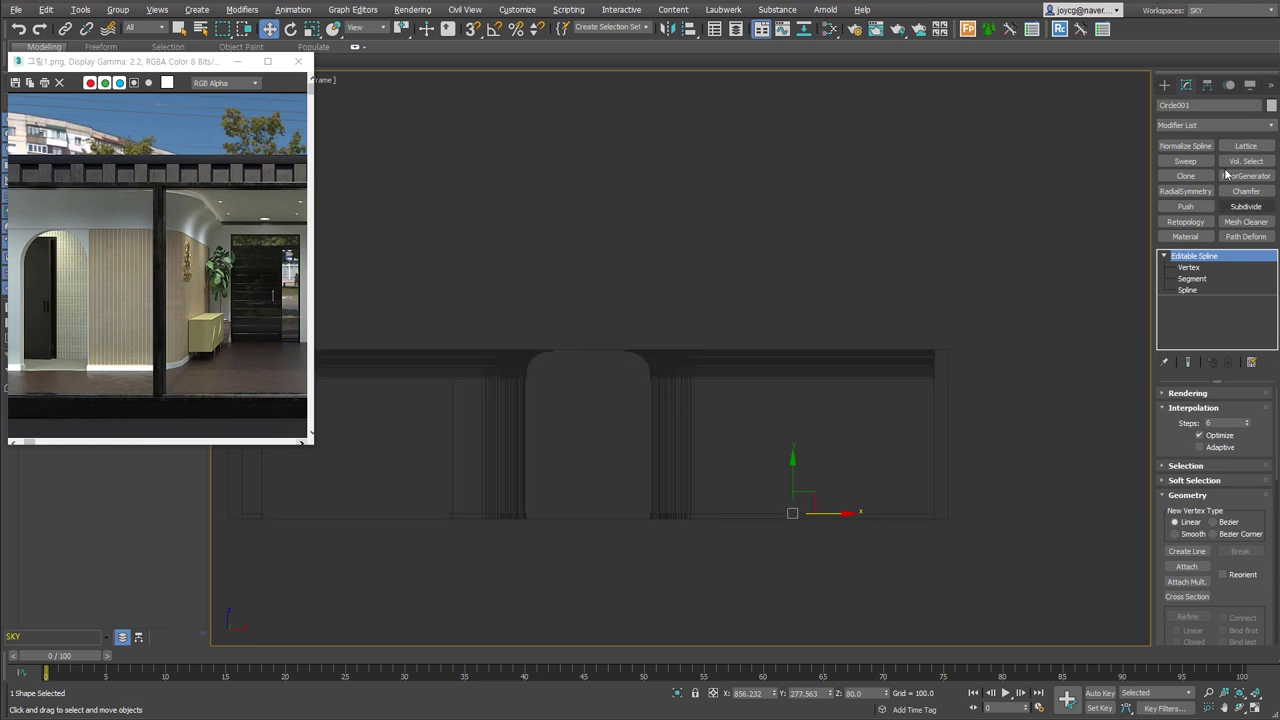
- Draw a tall thin plane near the wall's right end with Length 2020 and Width 60
click(1164, 85)
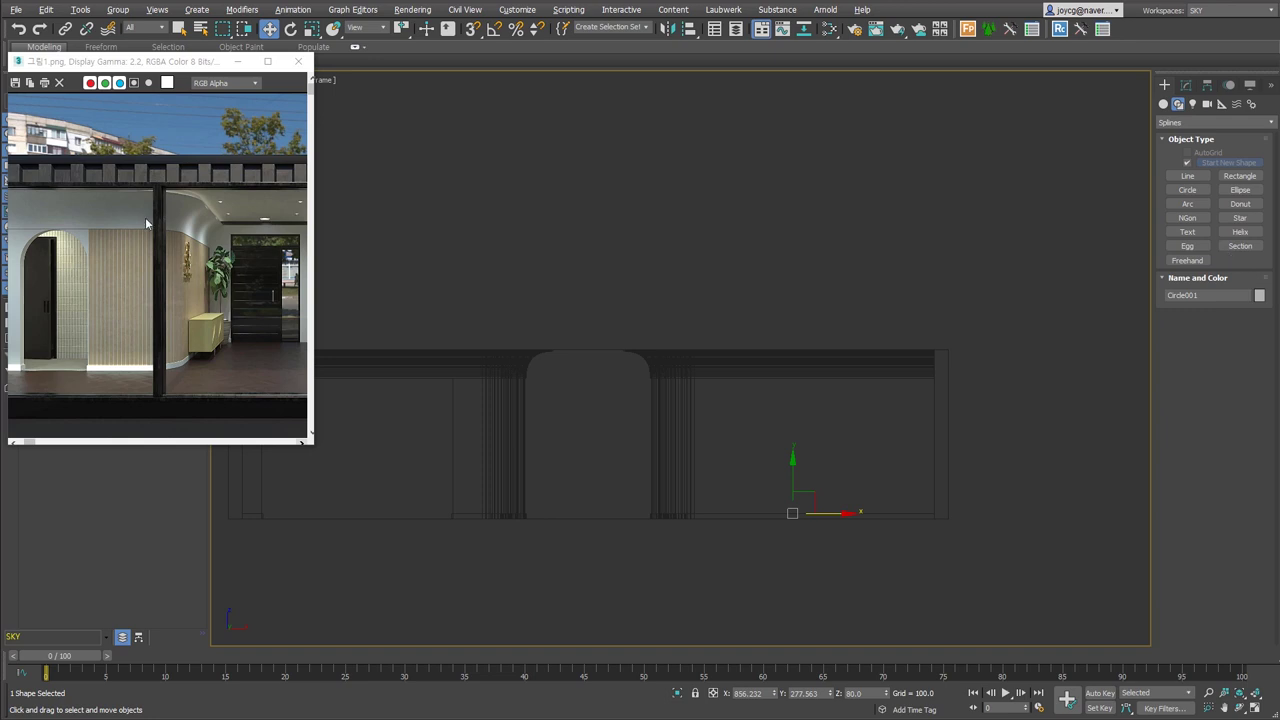
click(1163, 104)
click(1241, 222)
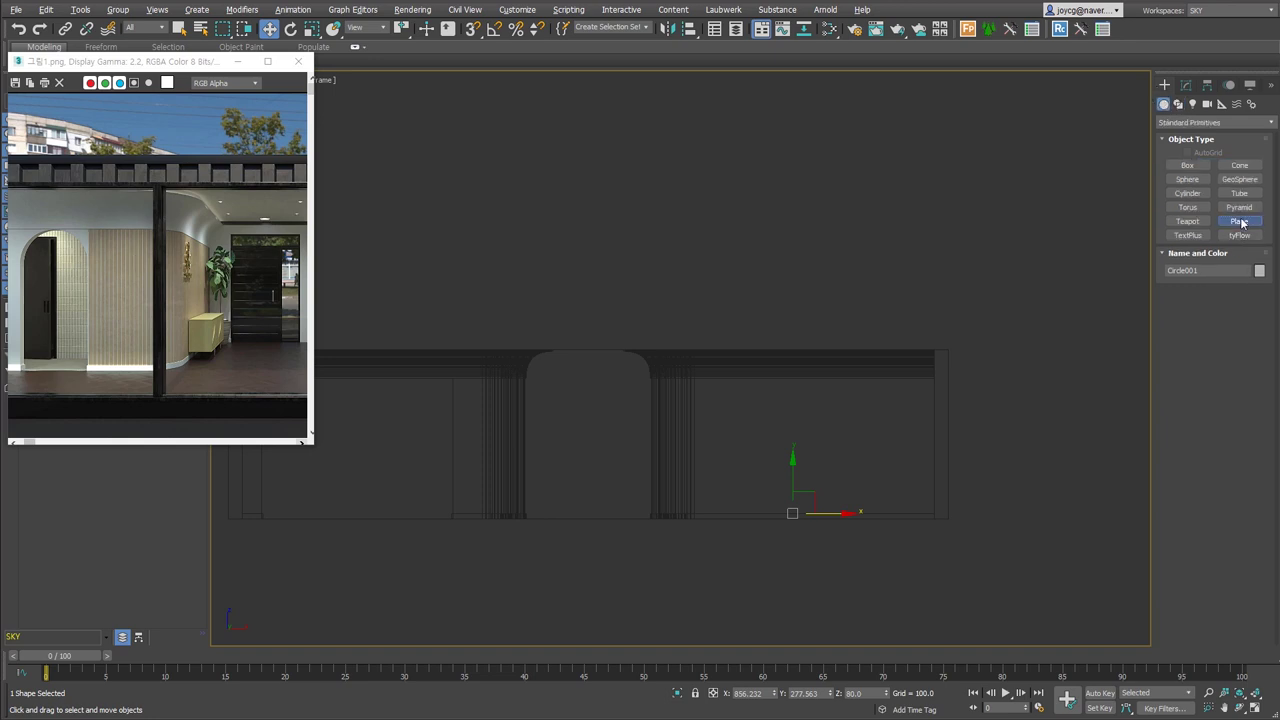
scroll(917, 378, up, 2)
drag(898, 263, 901, 456)
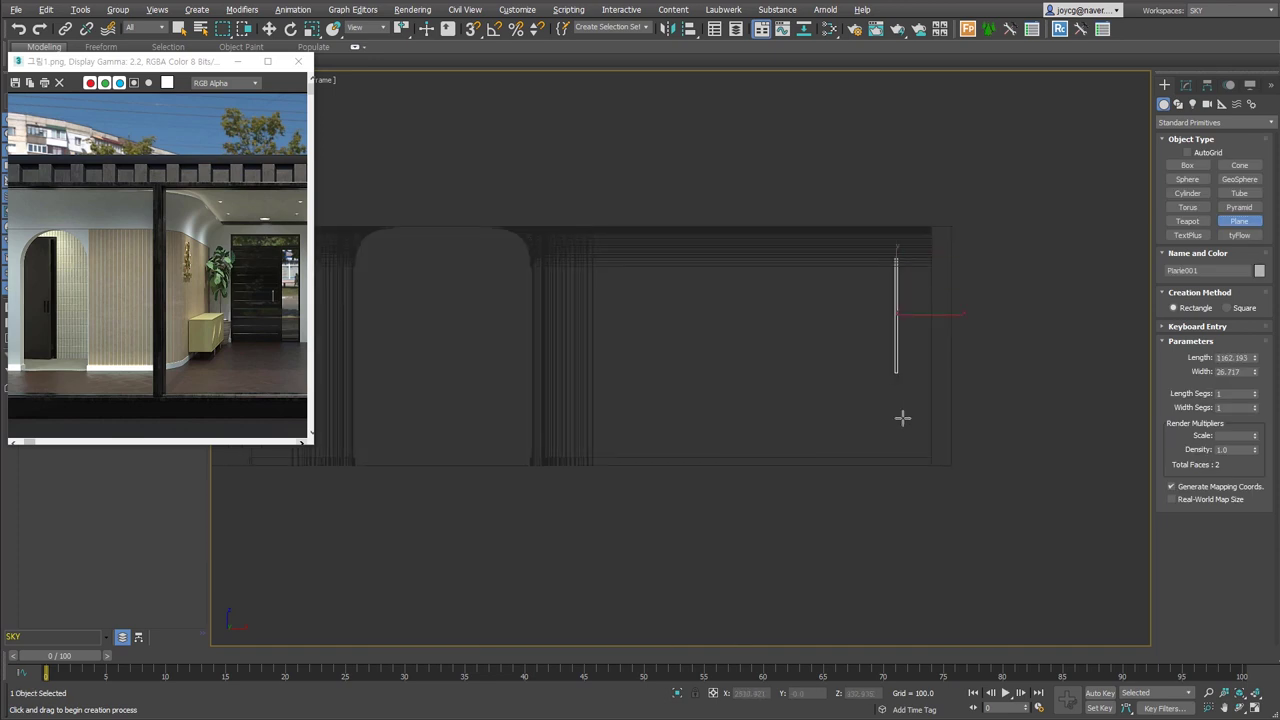
double_click(1230, 357)
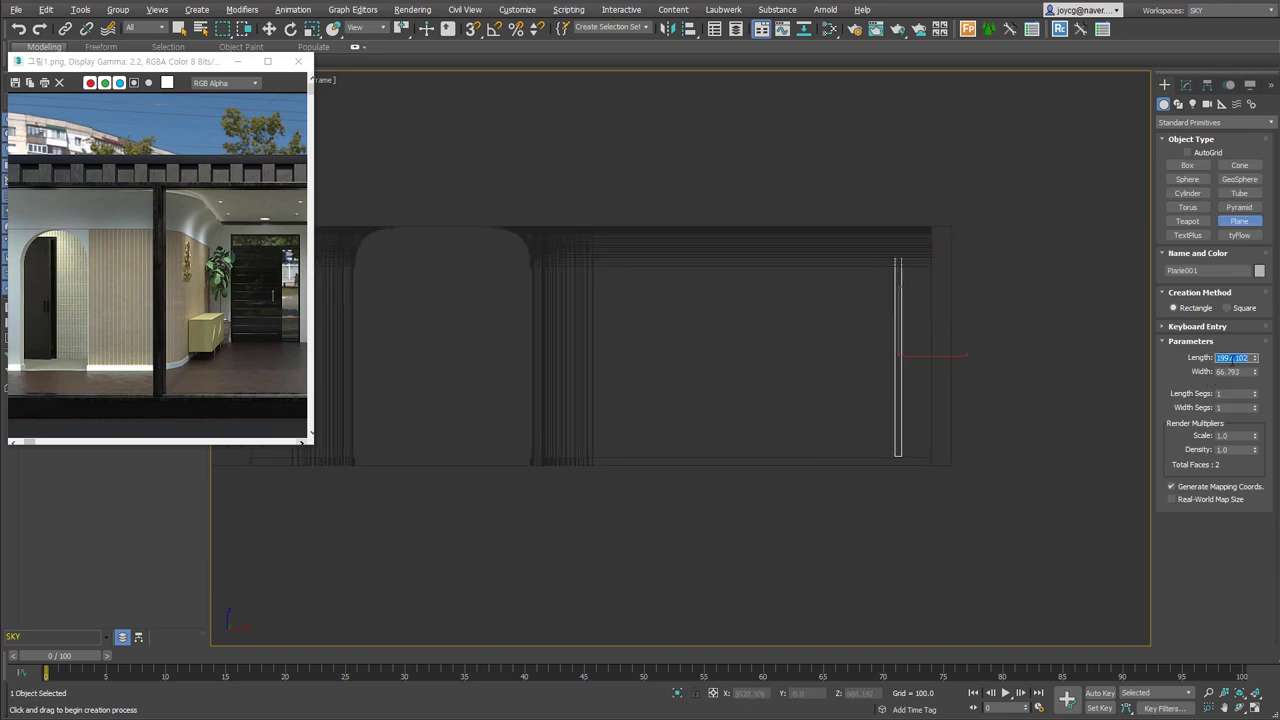
text(2020)
key(Return)
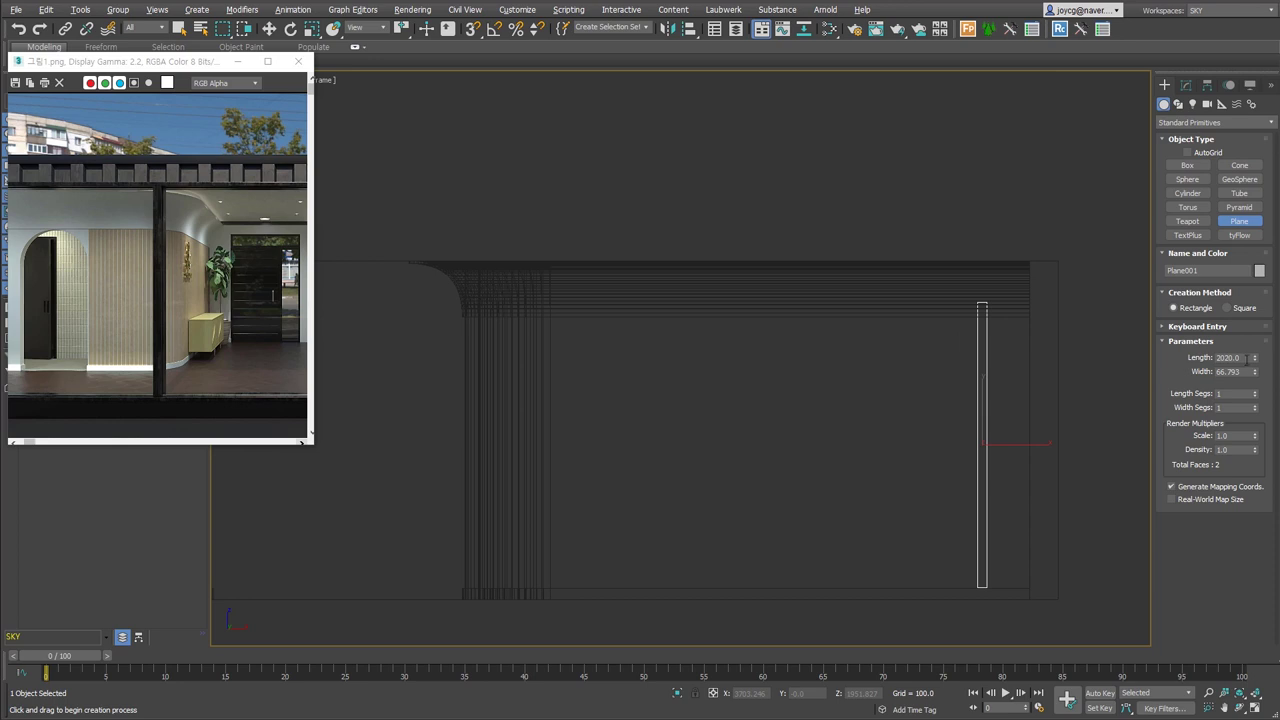
double_click(1226, 371)
text(60)
key(Return)
- Convert Plane001 to editable poly and select its top vertices with snapping on
key(w)
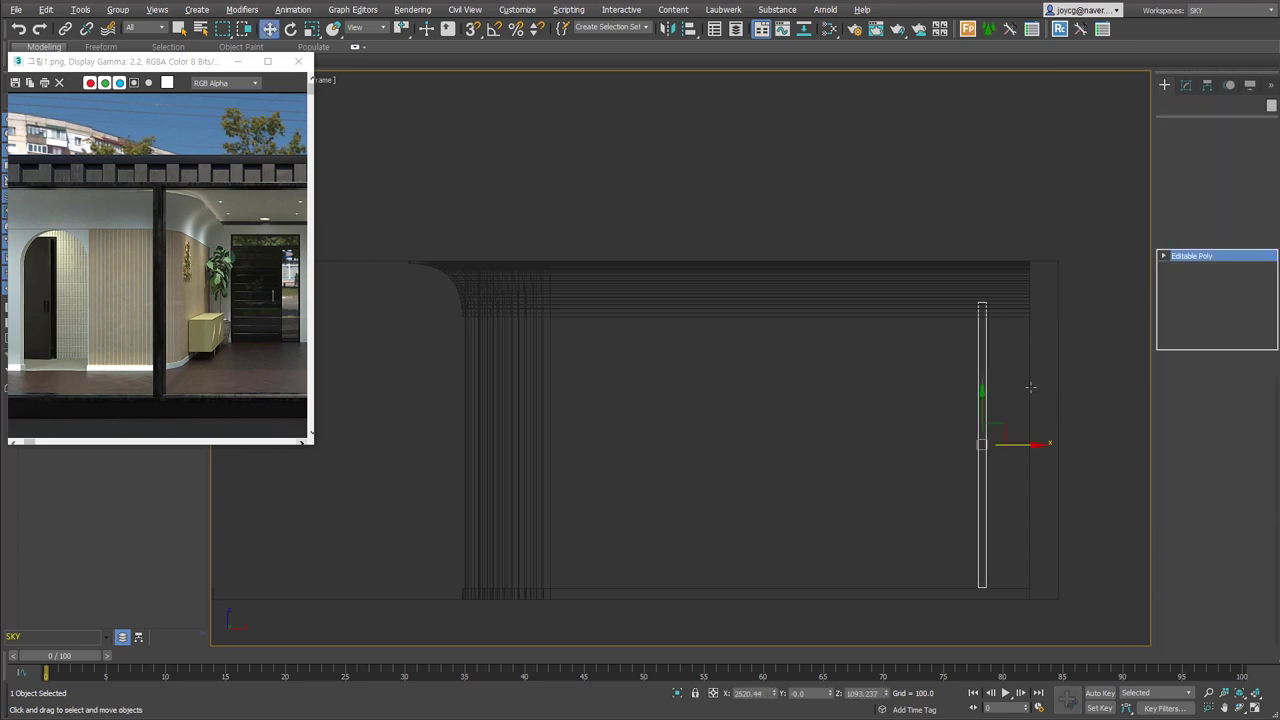
key(1)
mouse_move(965, 320)
mouse_down()
mouse_move(989, 277)
mouse_move(981, 586)
mouse_up()
key(s)
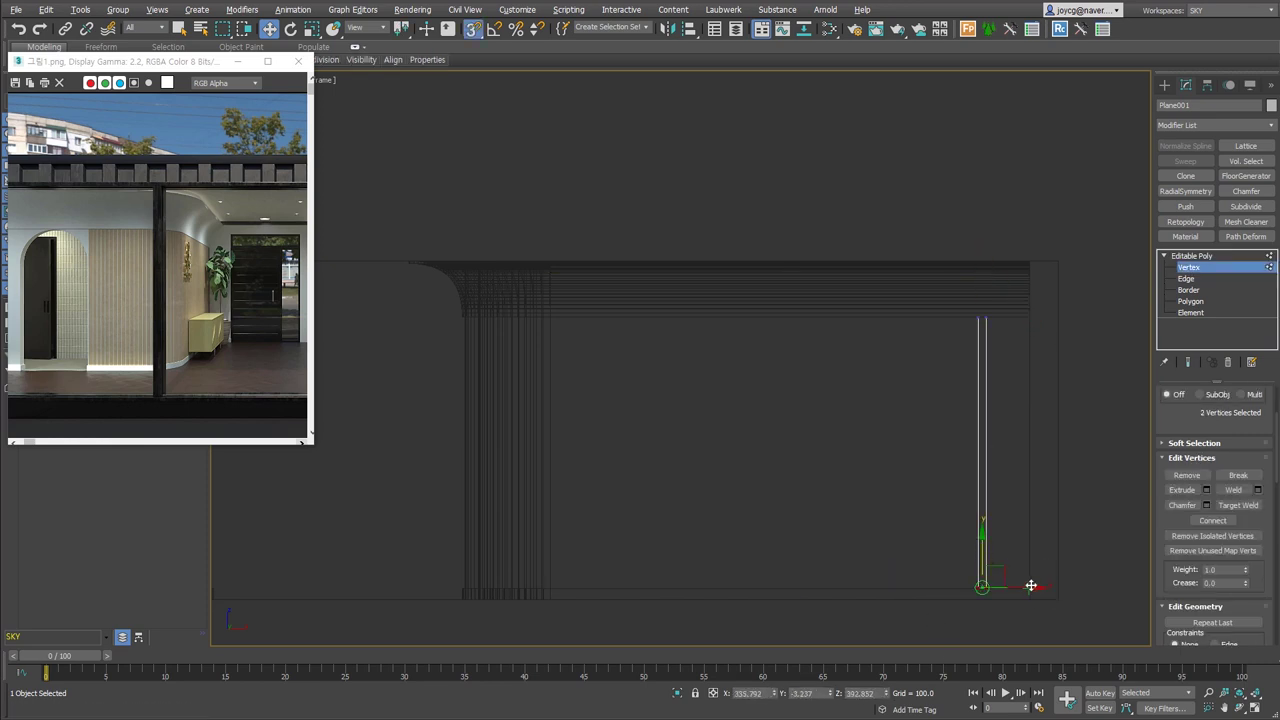
key(1)
alt+middle_drag(980, 486, 946, 483)
scroll(930, 520, up, 5)
scroll(918, 540, up, 2)
- Add a Shell modifier to Plane001 with Outer Amount 10
key(ctrl+shift+s)
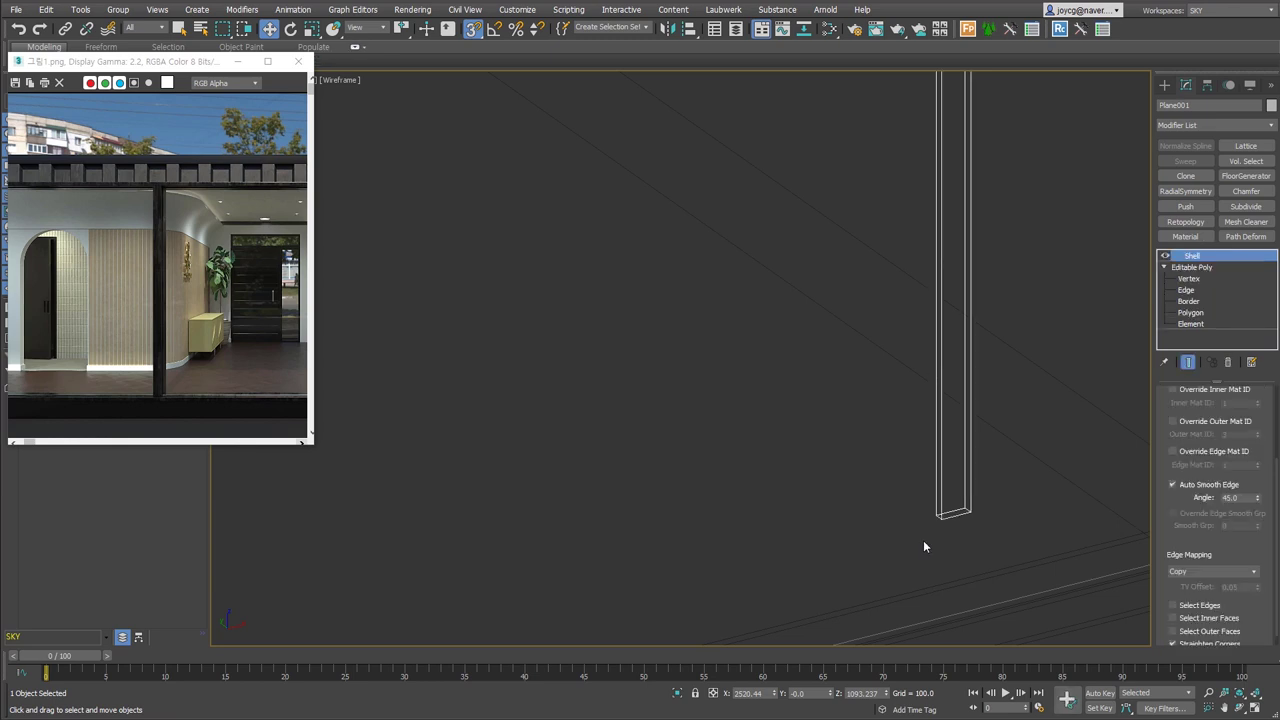
scroll(1215, 420, up, 2)
scroll(1235, 425, up, 2)
double_click(1230, 426)
text(10)
key(Return)
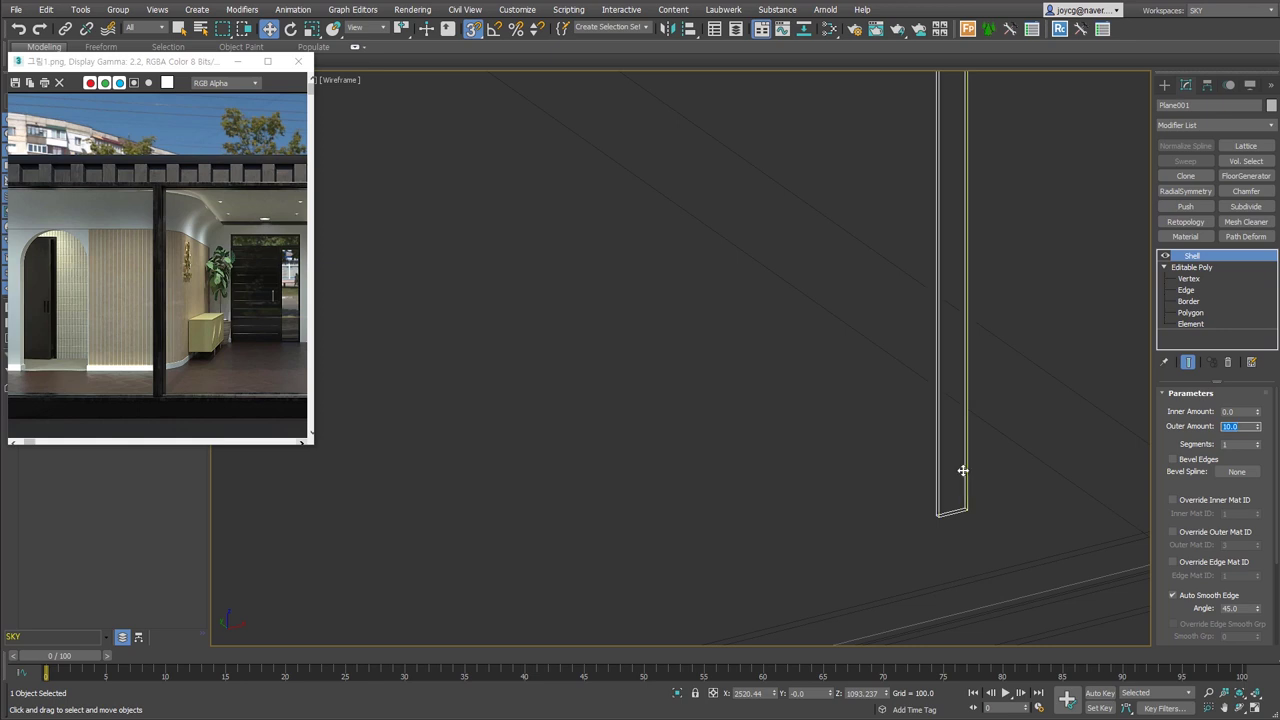
scroll(960, 470, down, 3)
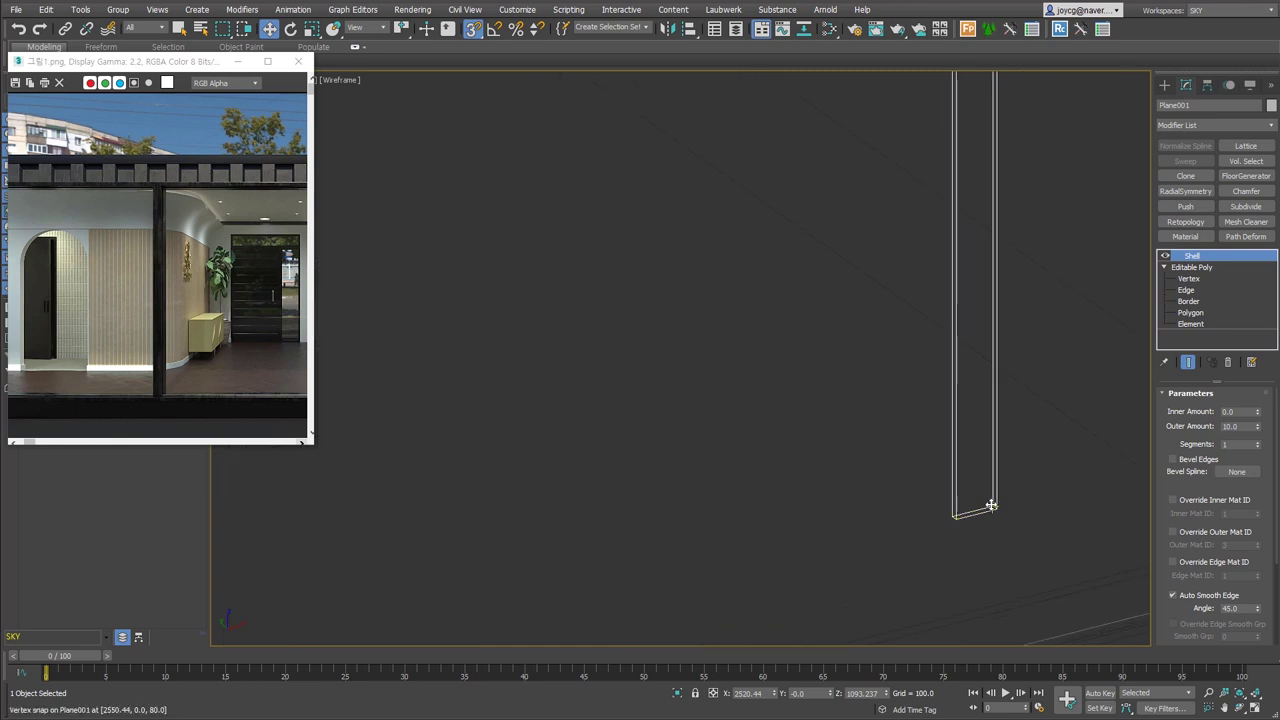
alt+middle_drag(988, 505, 1012, 512)
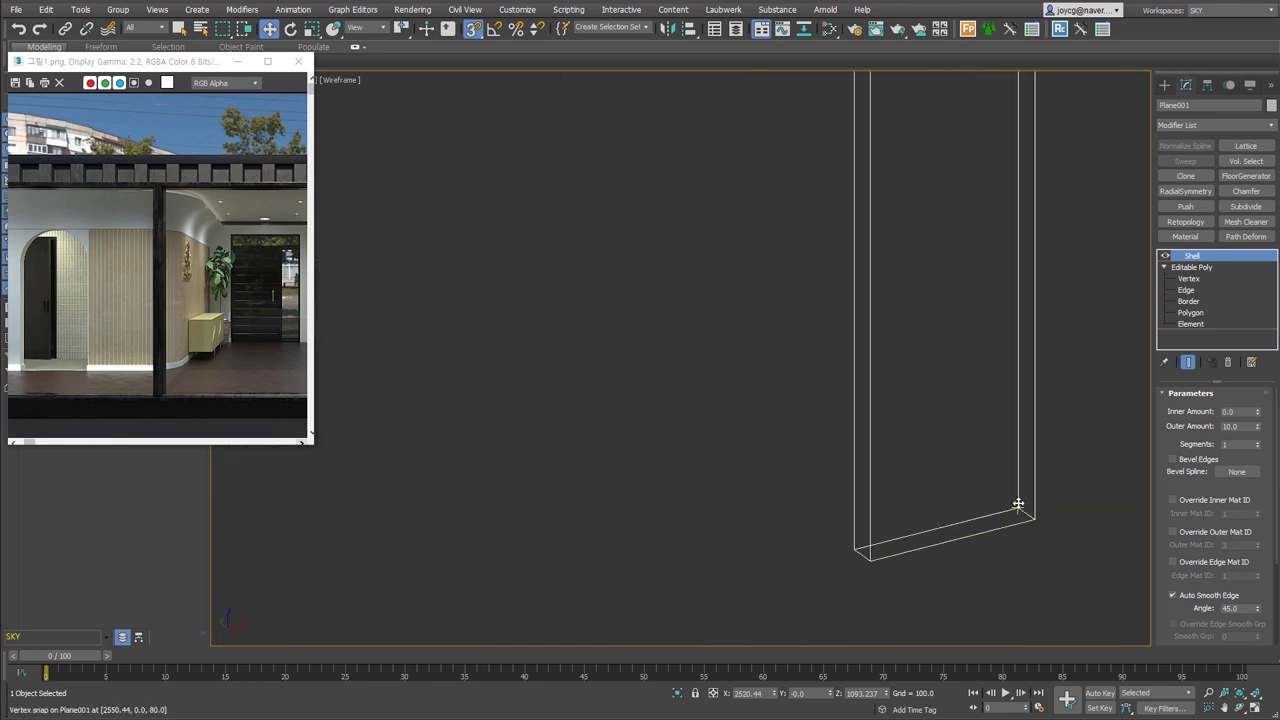
drag(187, 65, 183, 184)
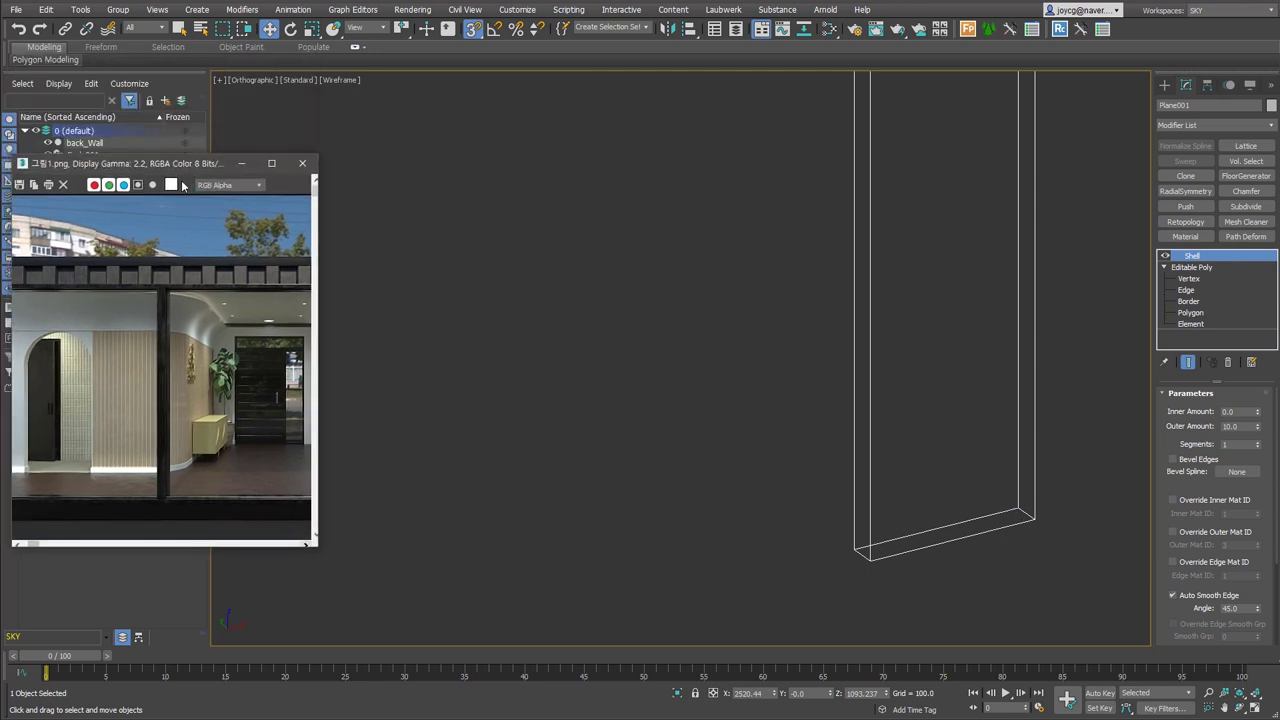
- Open the Transform Toolbox from the Edit menu and orbit to show the slat and curved wall
click(45, 10)
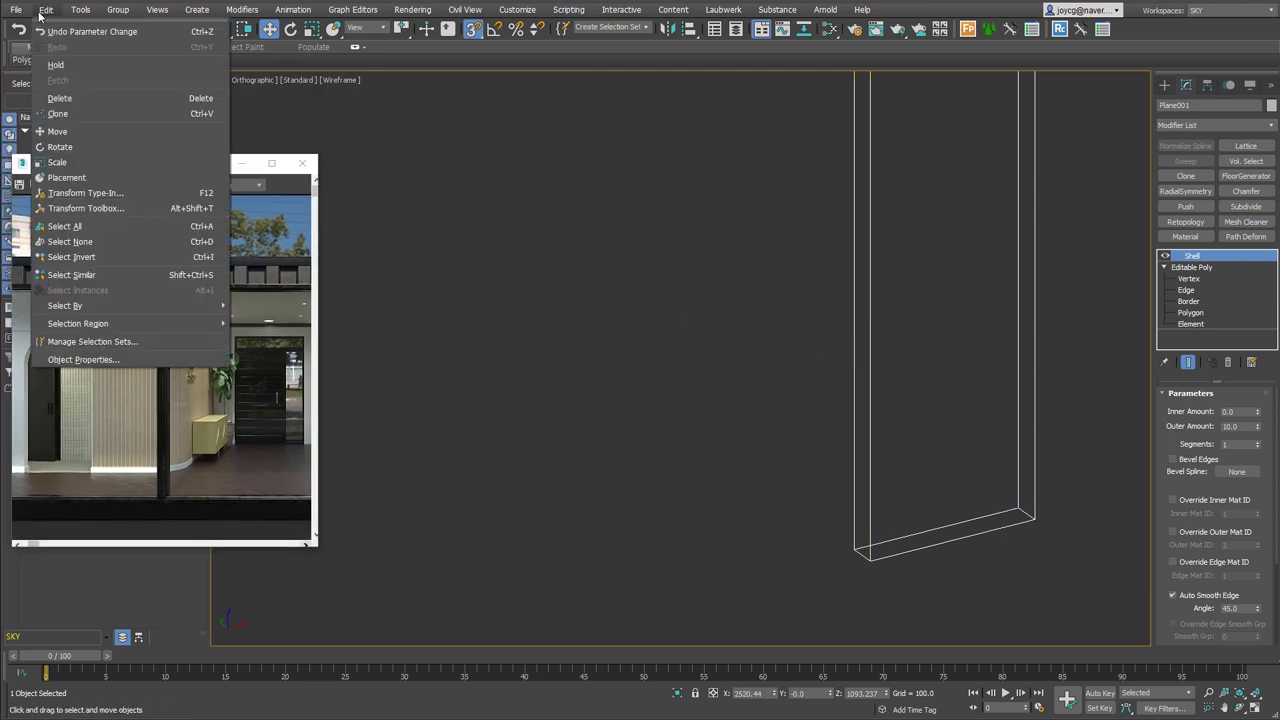
click(123, 208)
drag(174, 243, 524, 243)
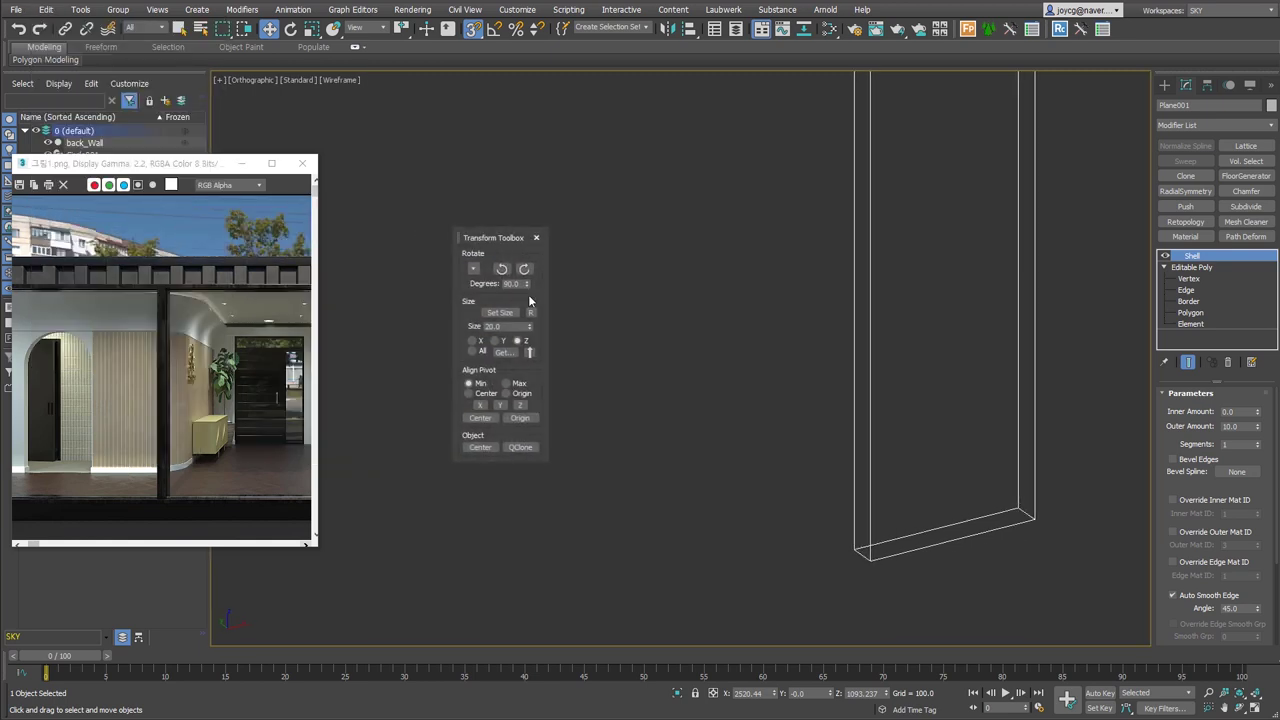
alt+middle_drag(752, 494, 1037, 571)
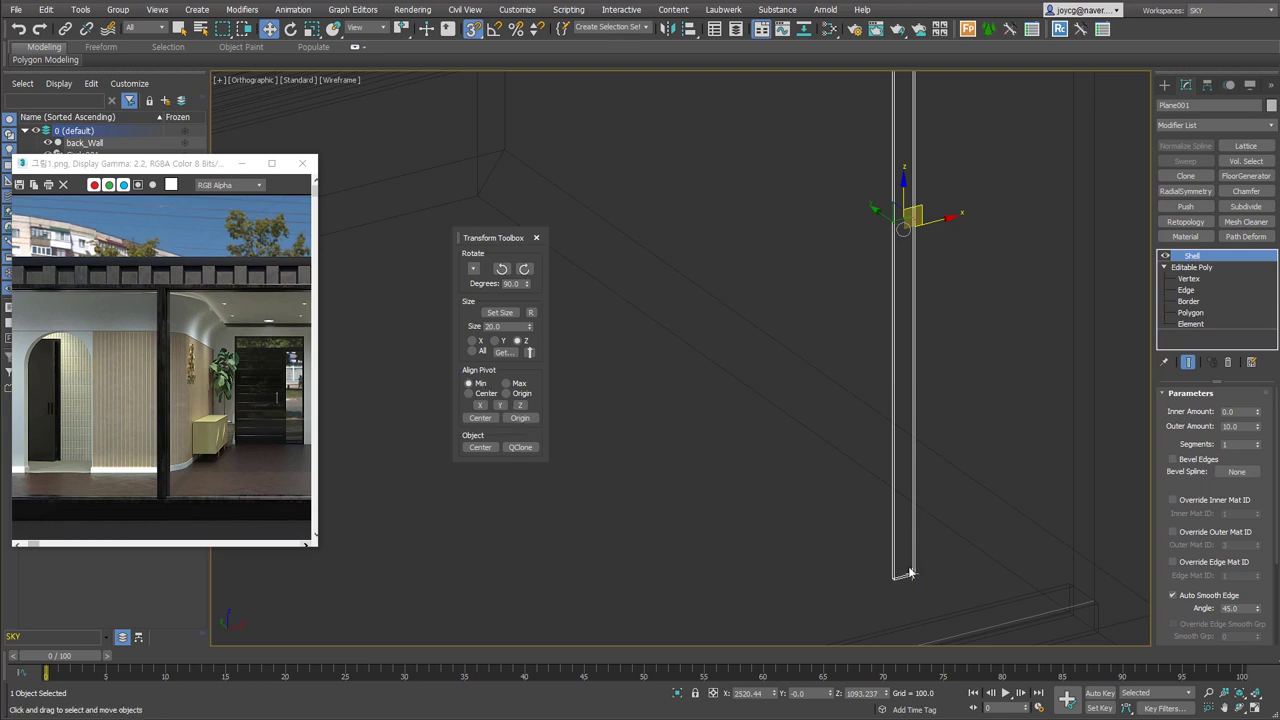
alt+middle_drag(527, 393, 743, 128)
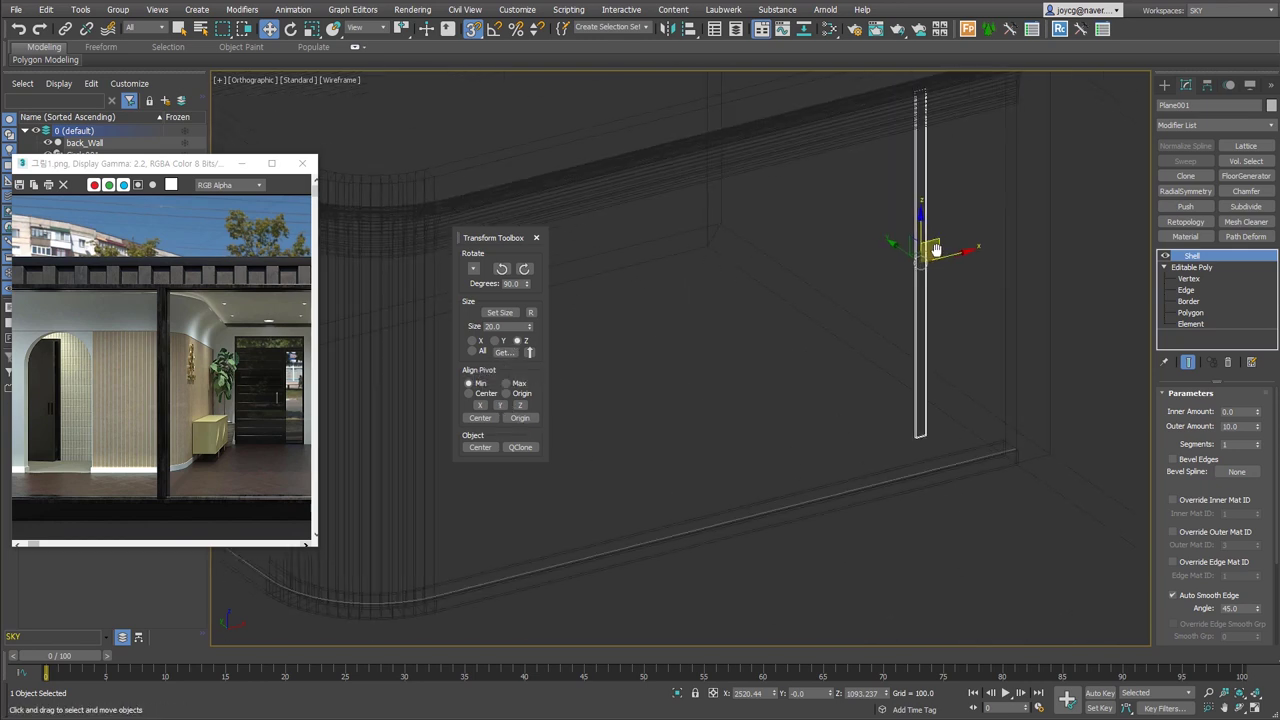
alt+middle_drag(880, 220, 516, 403)
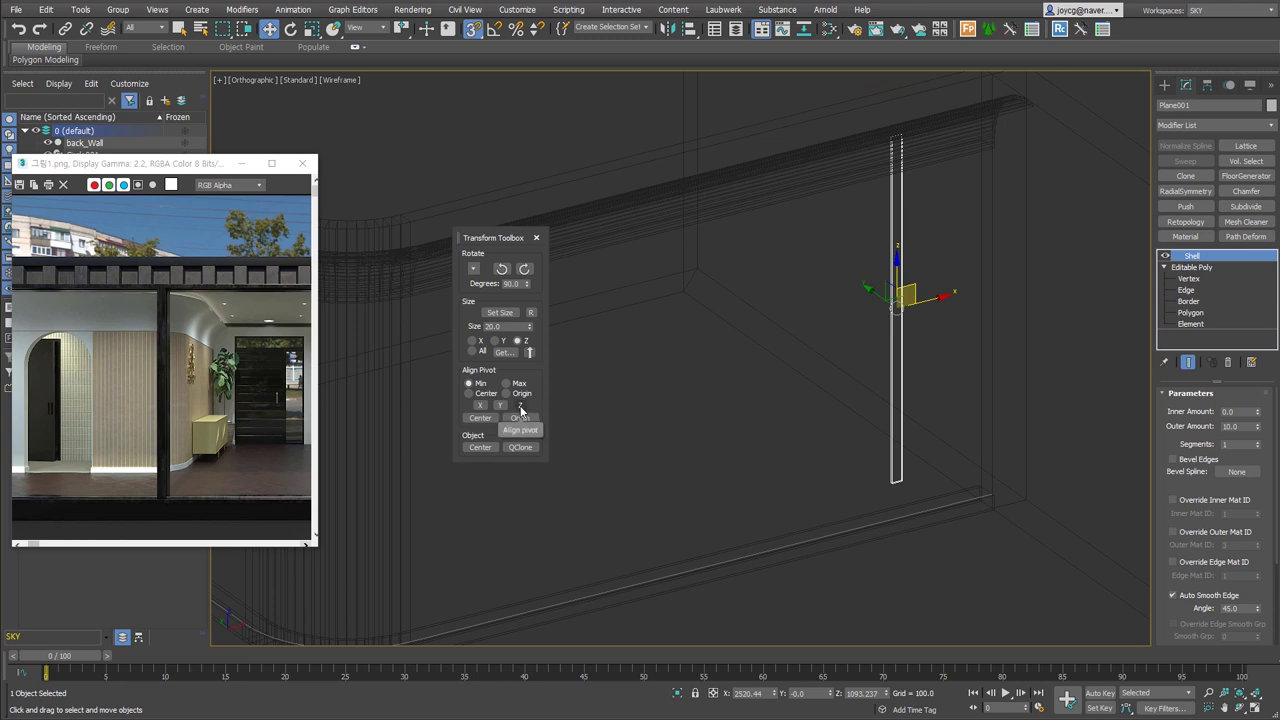
- Collapse the shelled slat to editable poly and move its pivot to the slat's bottom (Z minimum)
click(520, 417)
drag(400, 28, 404, 48)
click(403, 48)
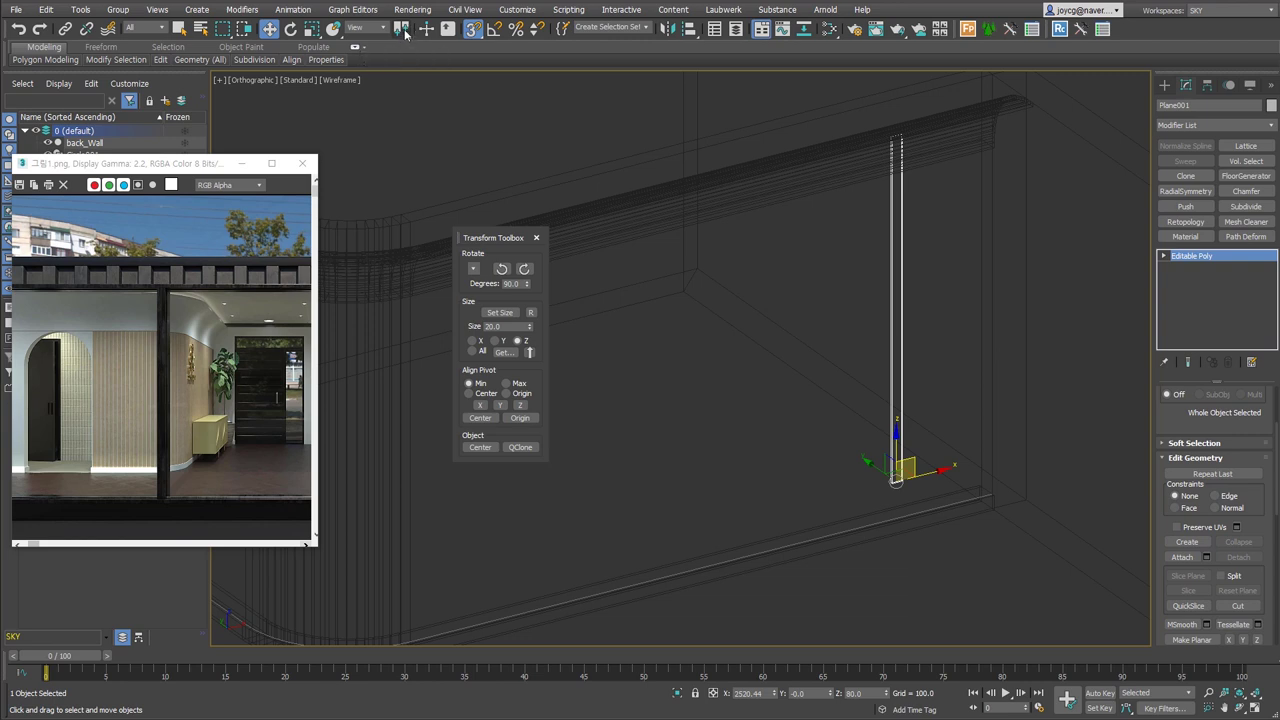
click(485, 394)
click(519, 404)
click(506, 383)
click(519, 404)
click(470, 384)
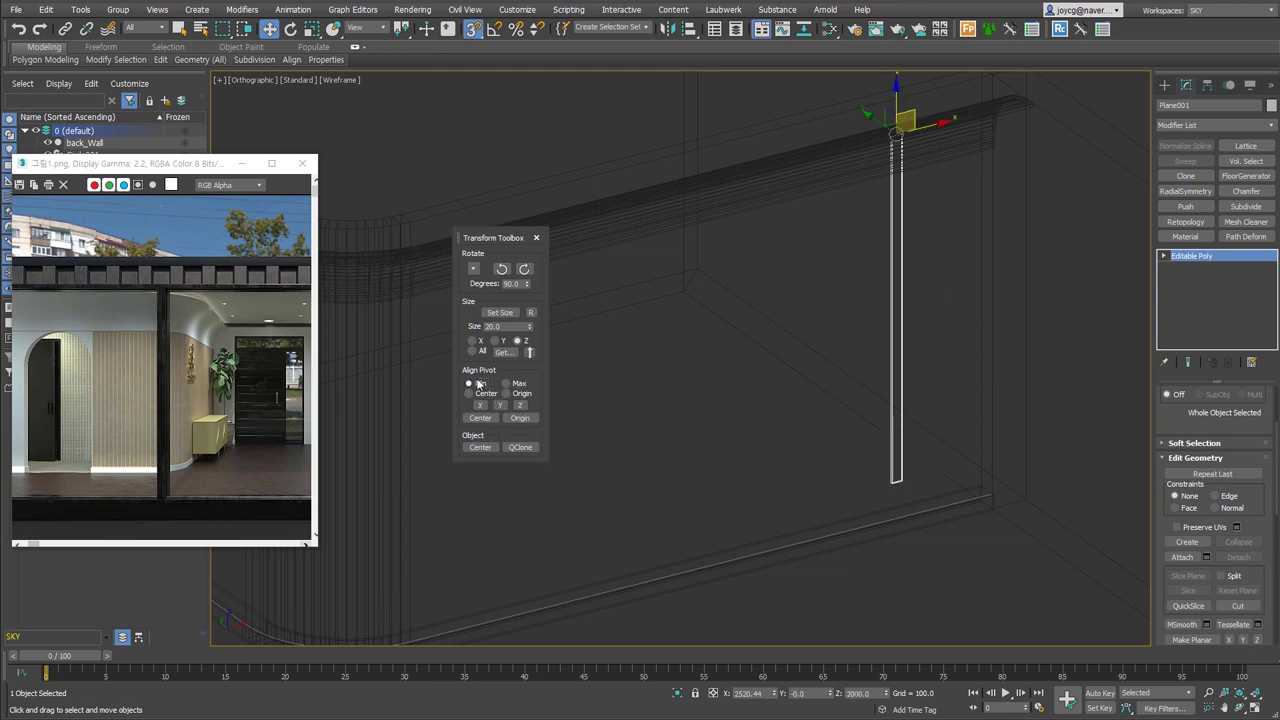
click(521, 406)
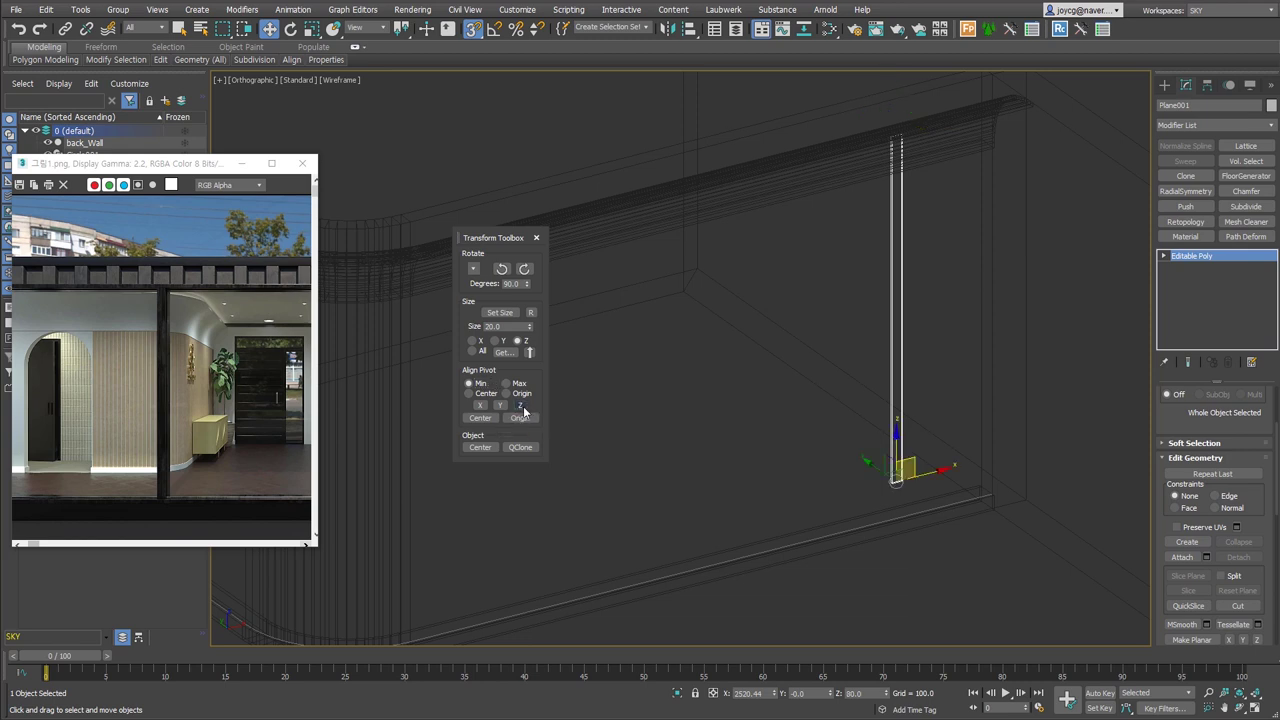
- Align the pivot to the X maximum, placing it at the slat's bottom corner
scroll(905, 488, up, 5)
scroll(795, 505, up, 3)
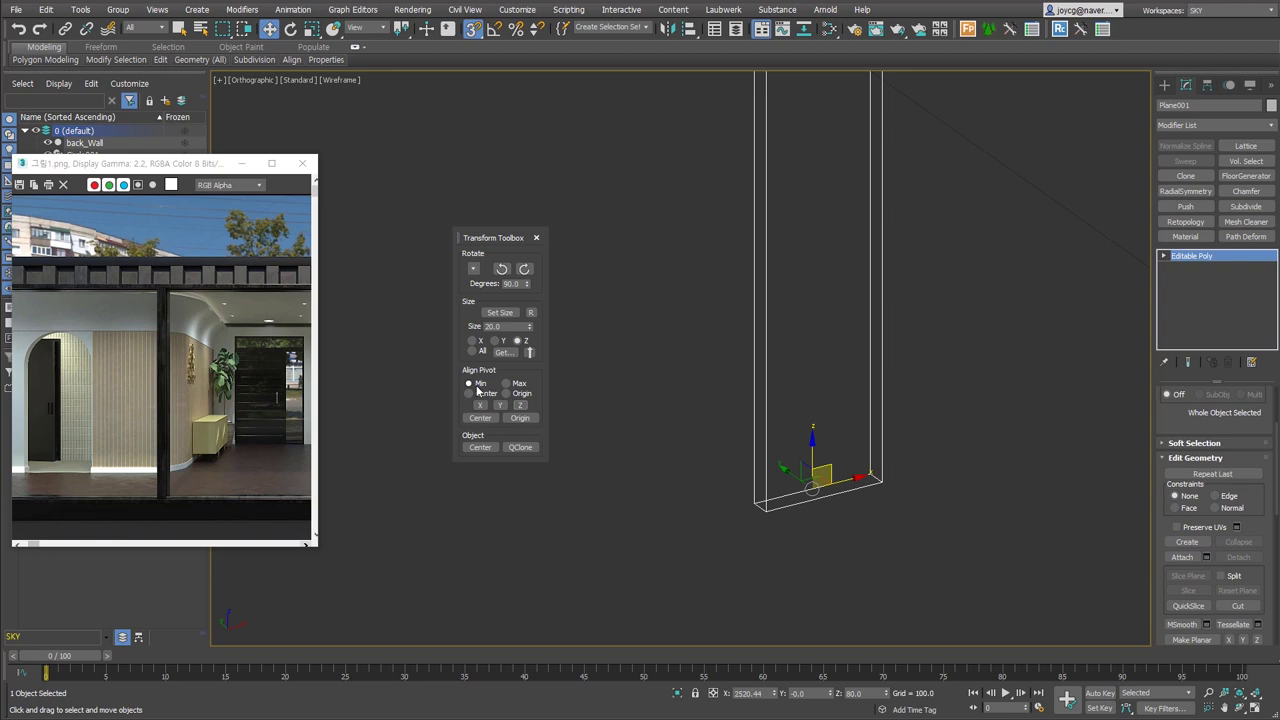
click(522, 386)
click(481, 405)
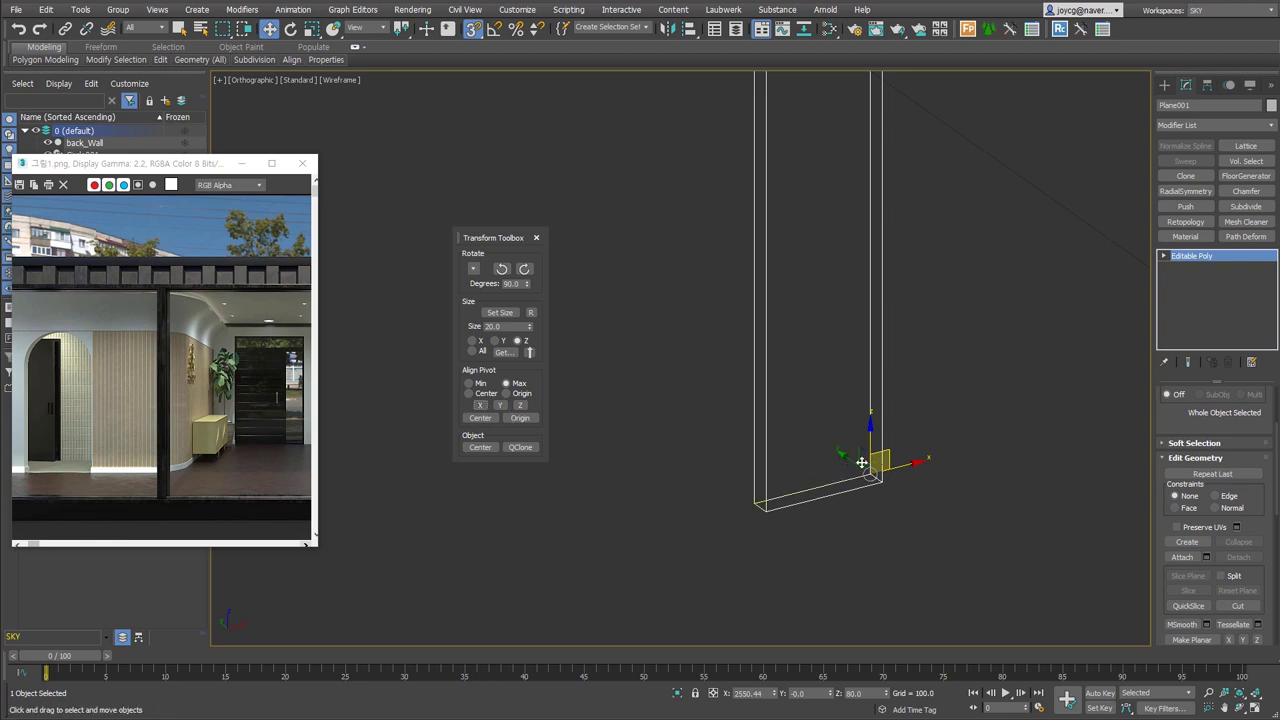
- Close the Transform Toolbox, orbit to an angled view, and select the curved base spline
drag(537, 241, 519, 246)
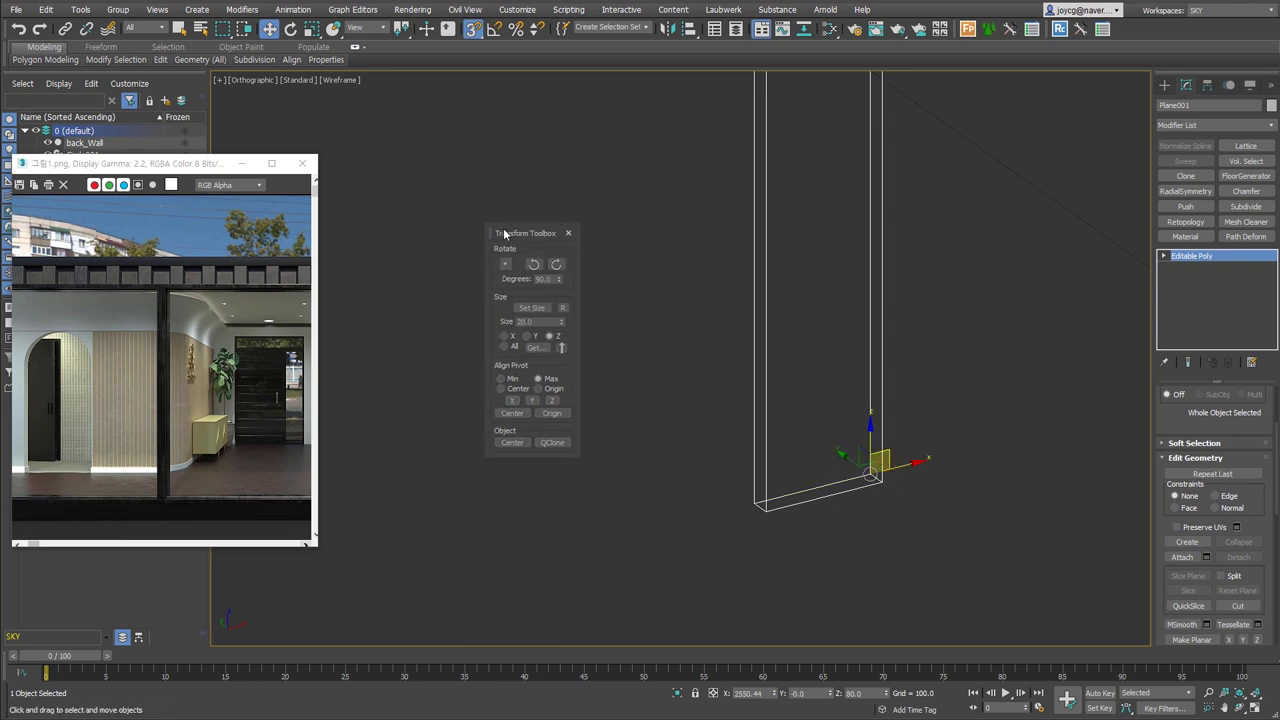
click(516, 234)
alt+middle_drag(519, 240, 955, 470)
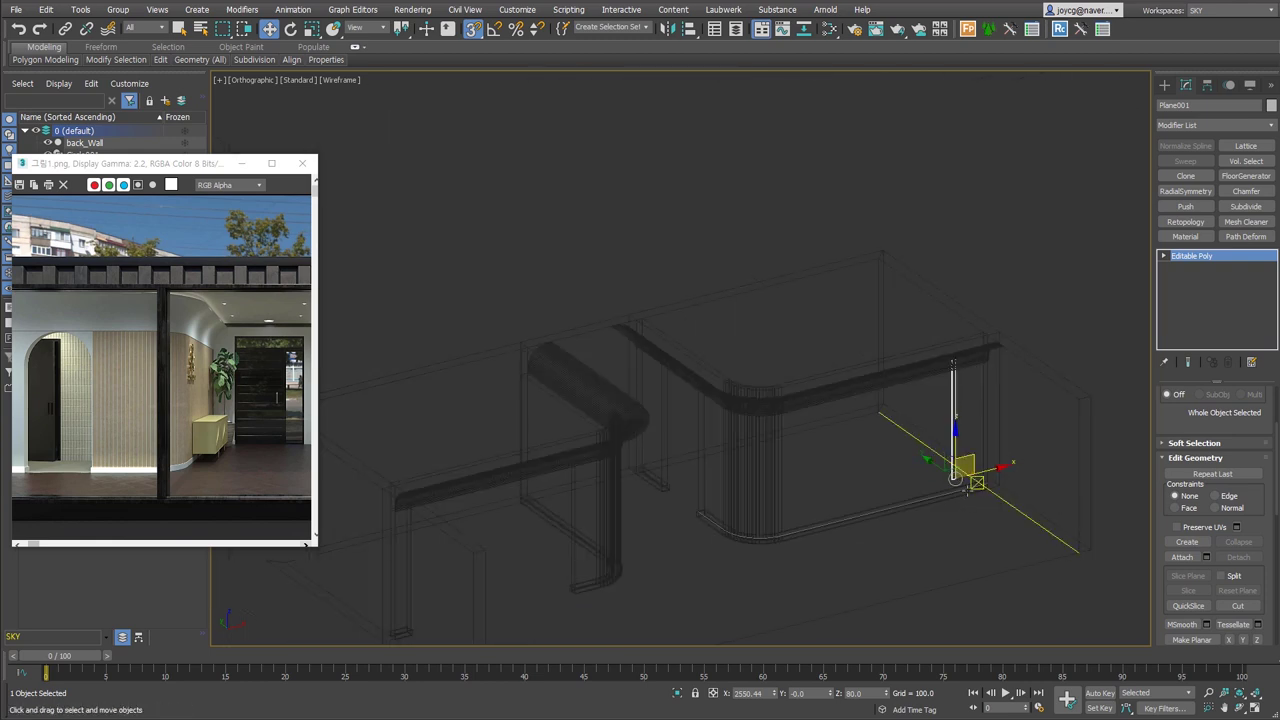
scroll(1010, 470, up, 2)
click(1003, 468)
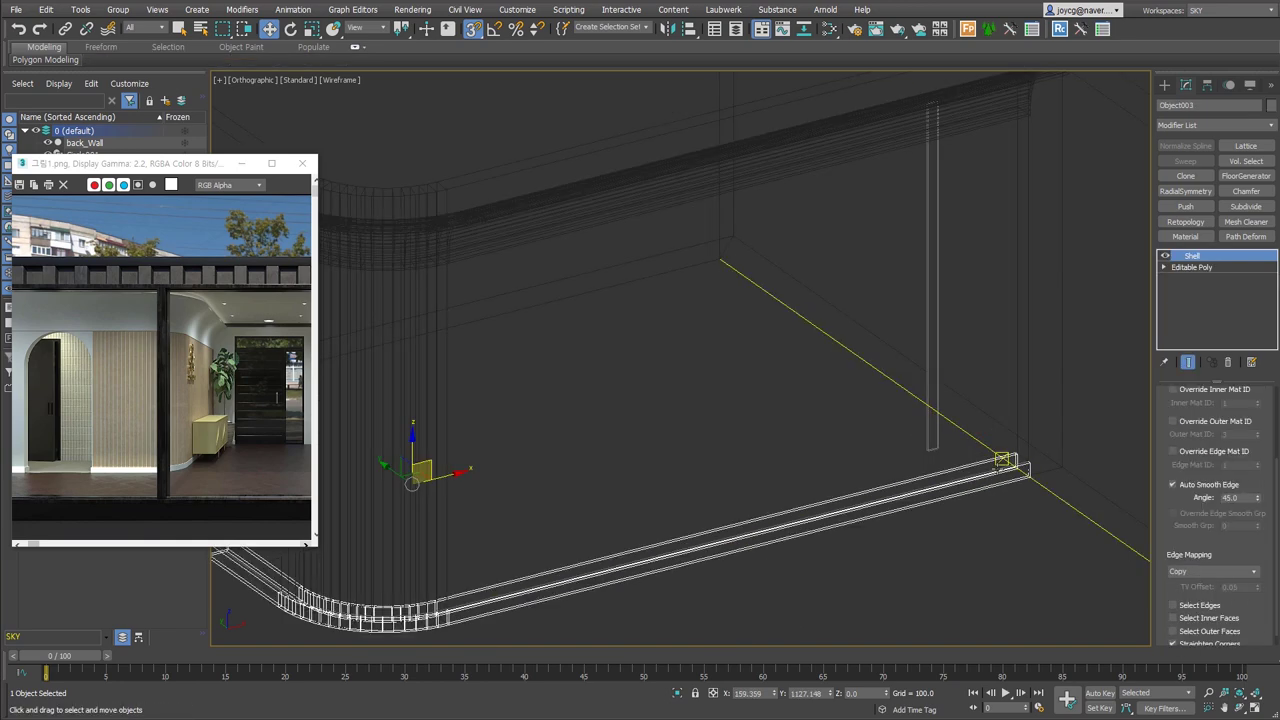
- Make the right-end vertex of Circle001 its first vertex
click(1003, 468)
scroll(1042, 543, down, 3)
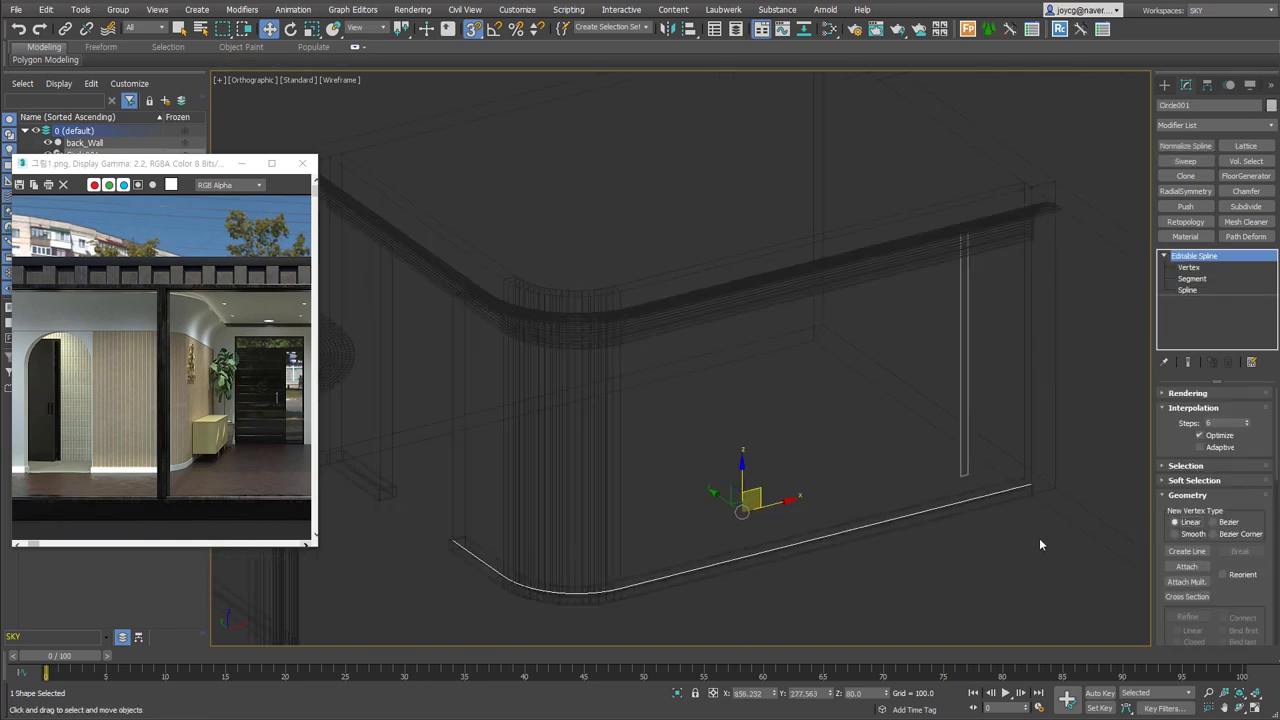
scroll(1039, 538, down, 1)
key(1)
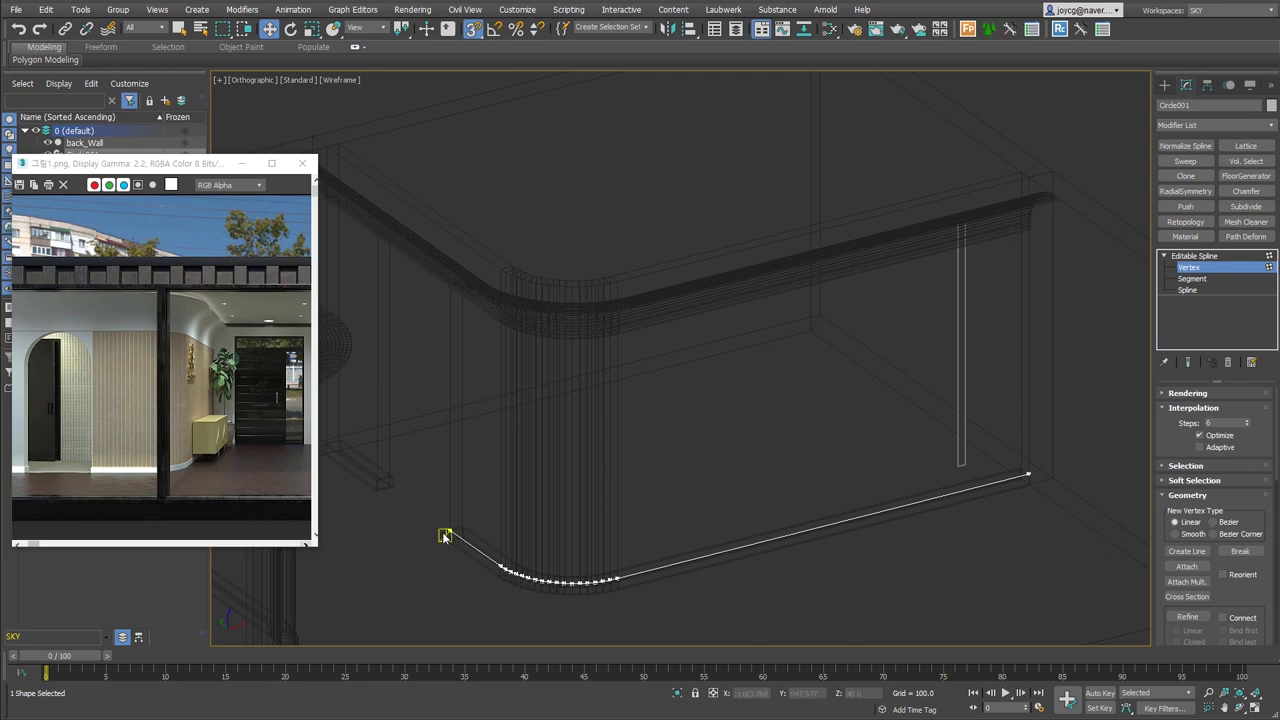
drag(955, 543, 1072, 423)
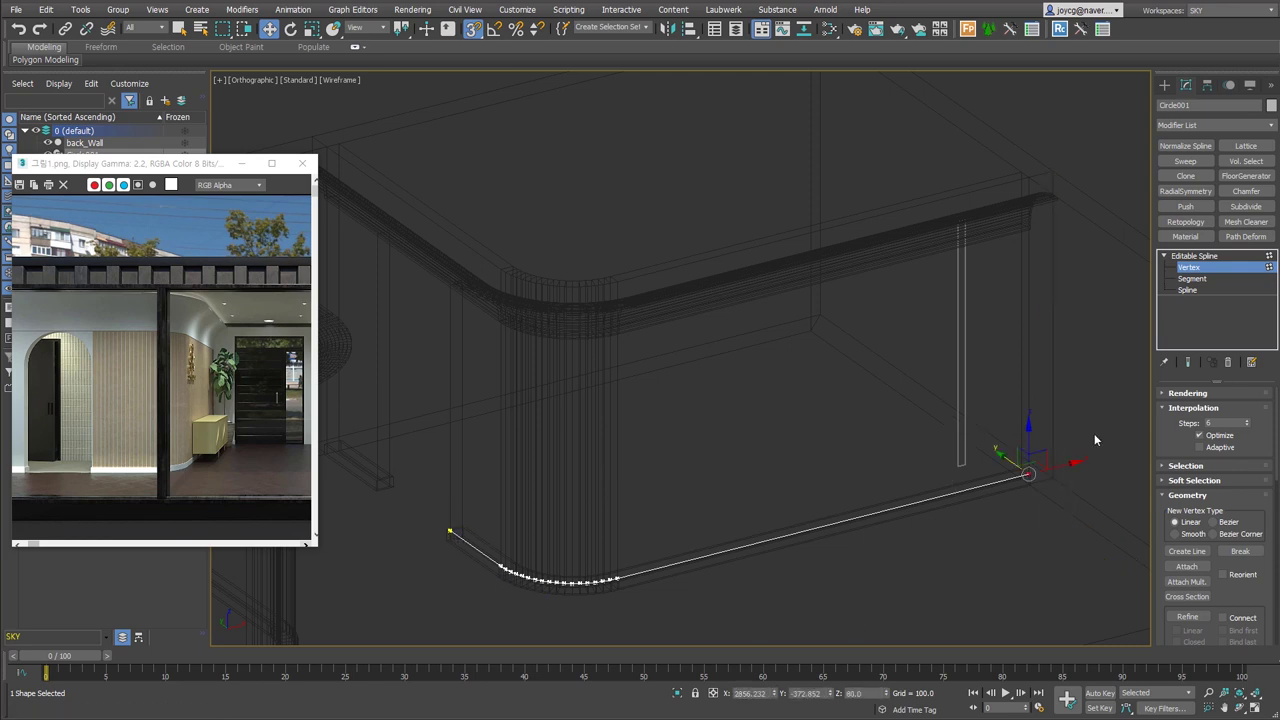
scroll(1229, 597, down, 3)
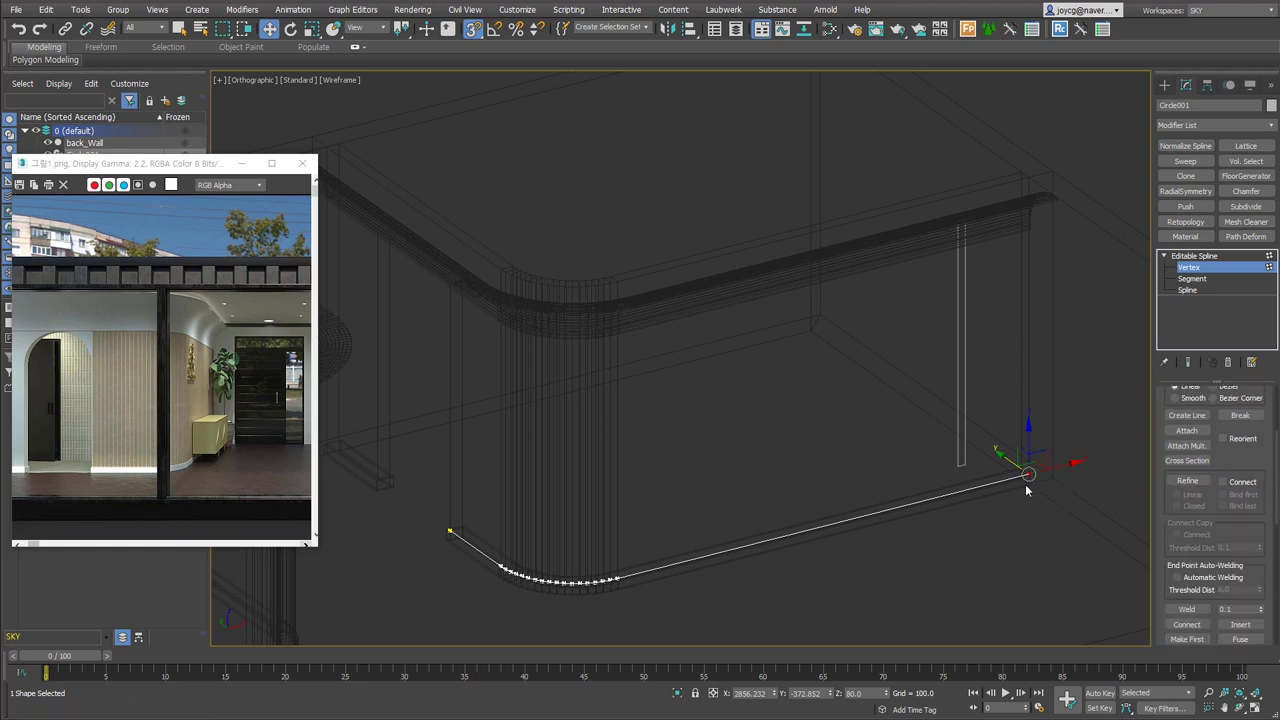
scroll(1200, 571, down, 2)
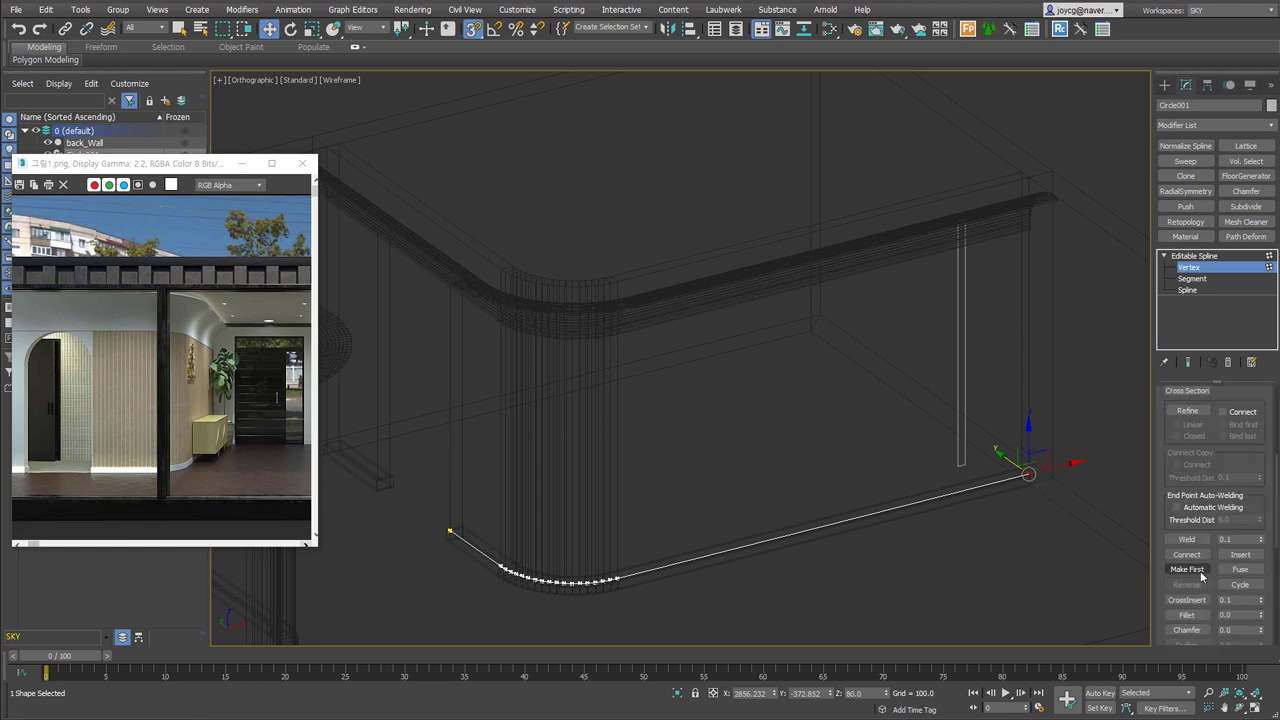
click(1200, 571)
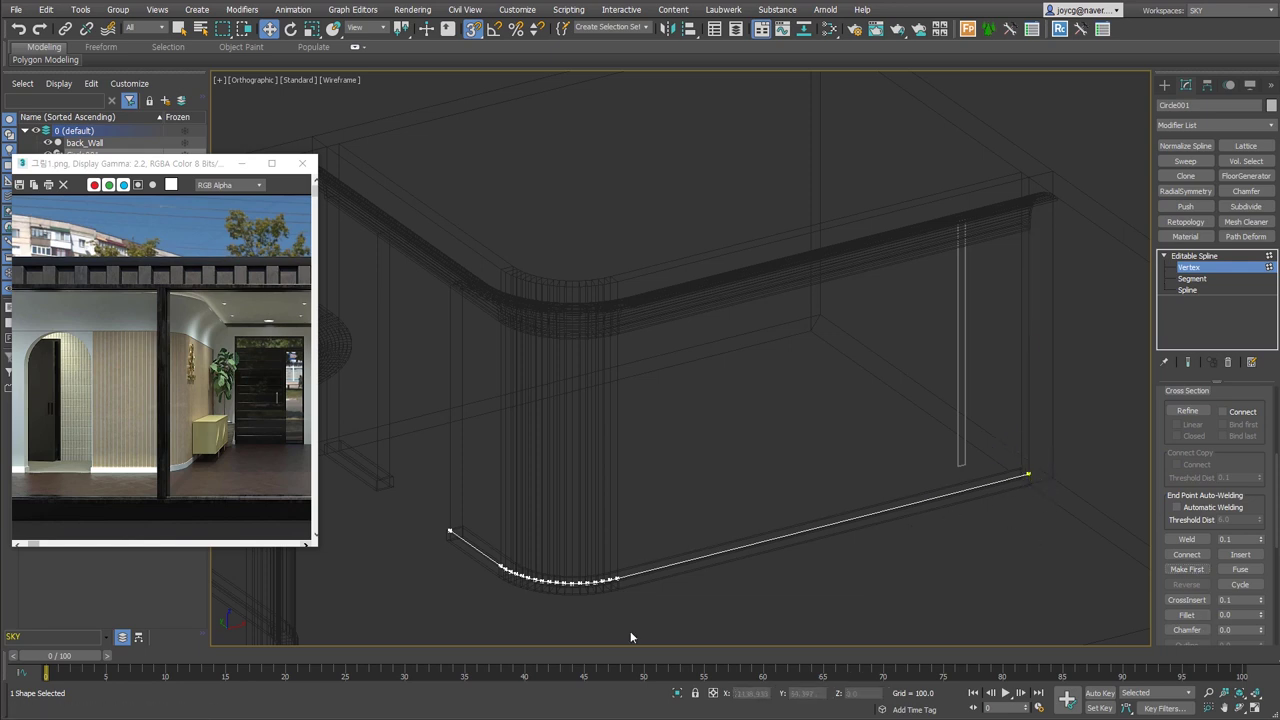
- Reselect the vertical slat Plane001 and add a Path Deform modifier
click(896, 611)
click(974, 345)
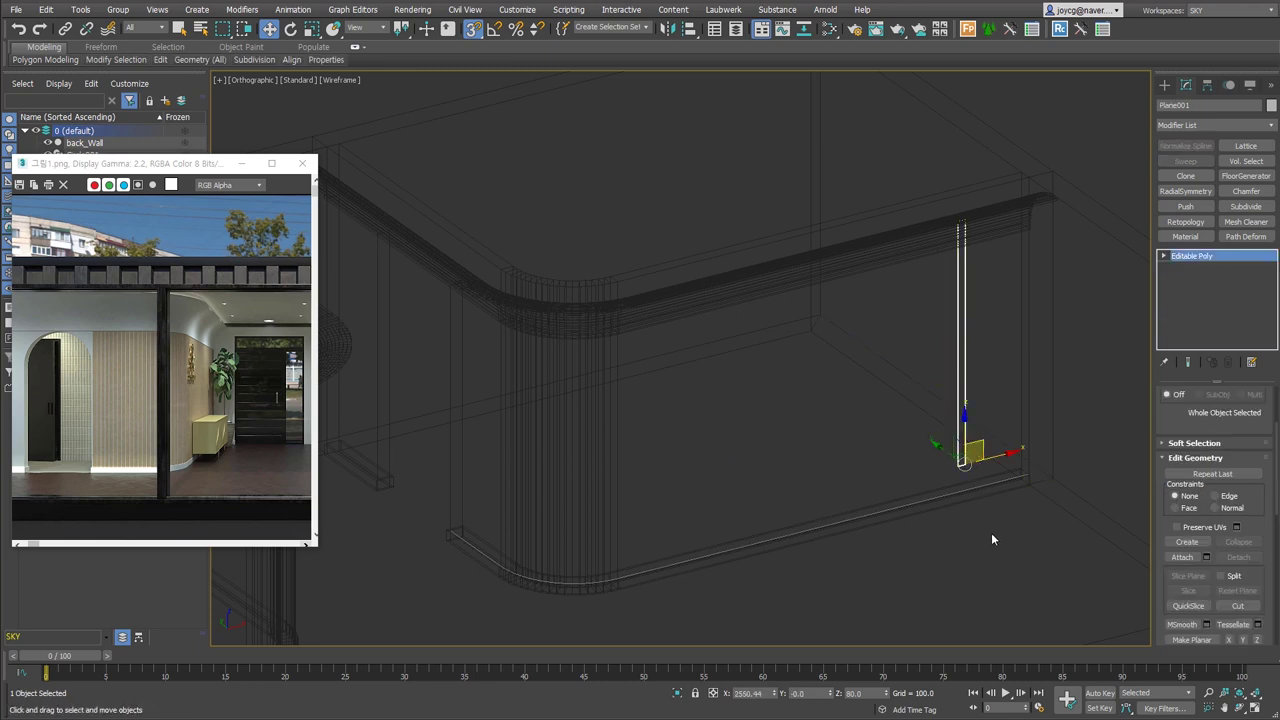
click(1245, 236)
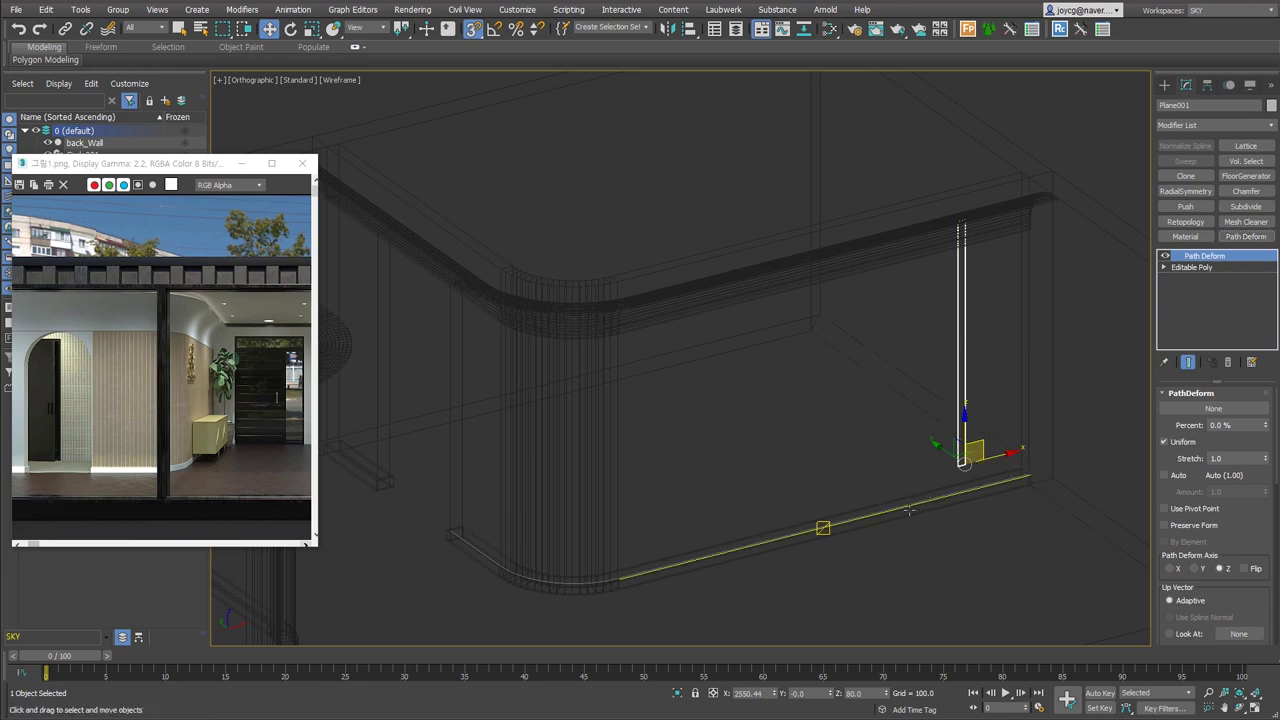
- Set Circle001 as the Path Deform path, deforming along the X axis
click(1247, 411)
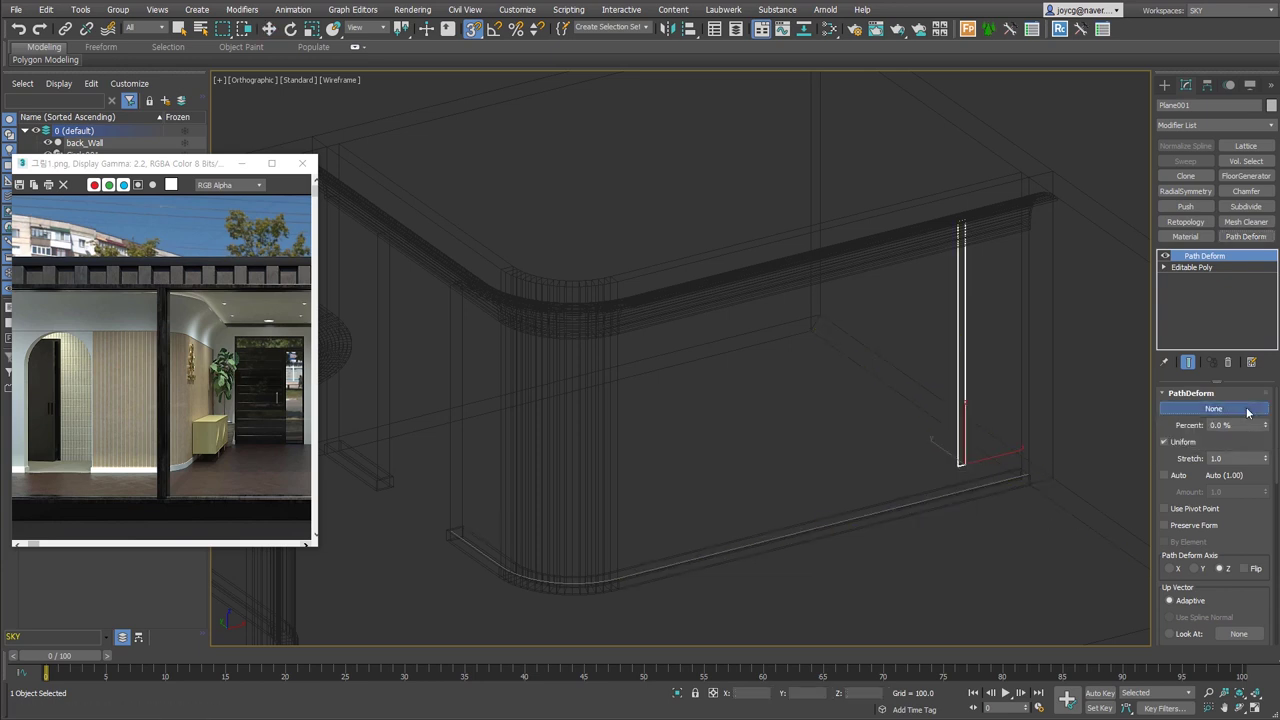
click(927, 498)
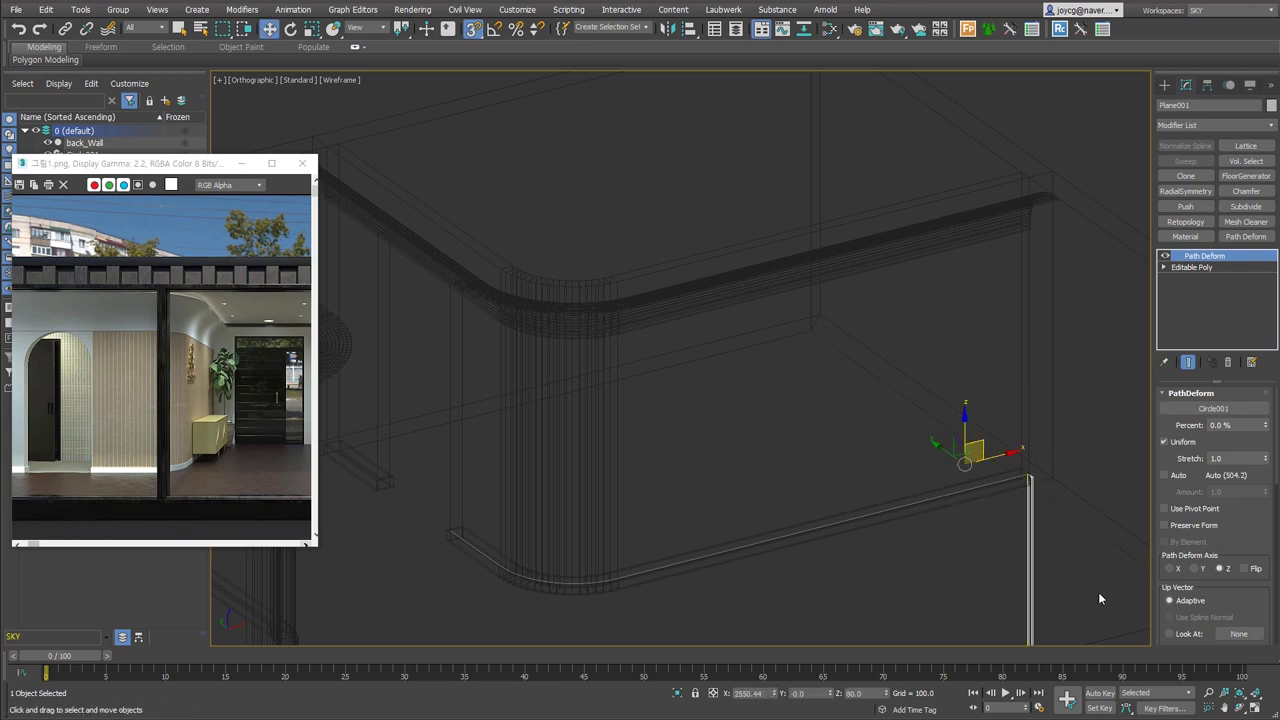
scroll(1098, 598, up, 2)
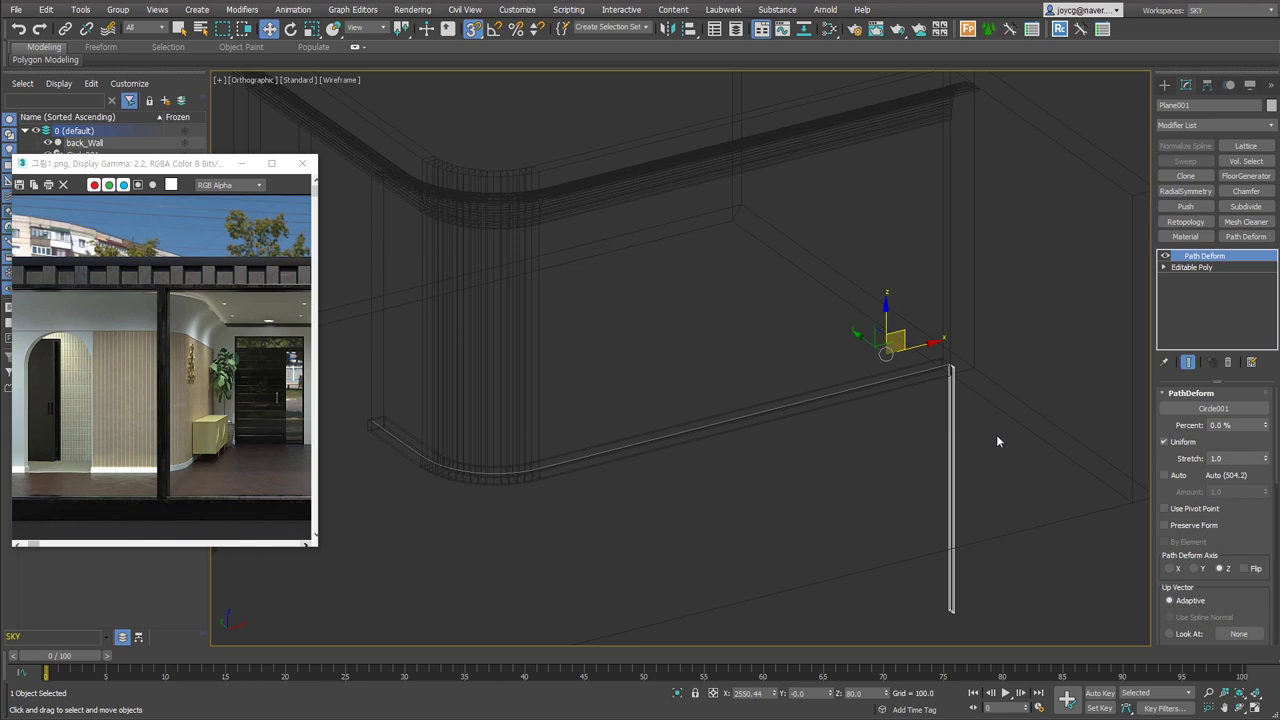
scroll(997, 436, up, 2)
click(1170, 568)
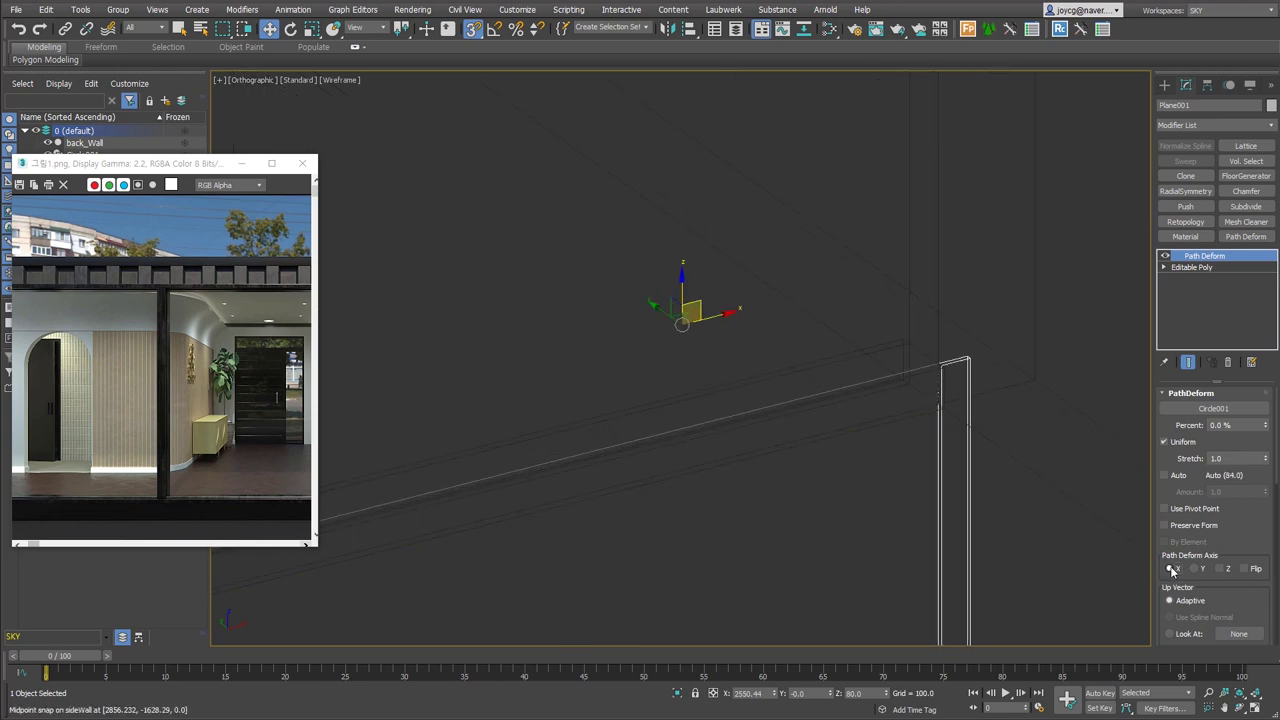
scroll(894, 383, up, 2)
scroll(1080, 341, up, 2)
scroll(870, 390, down, 4)
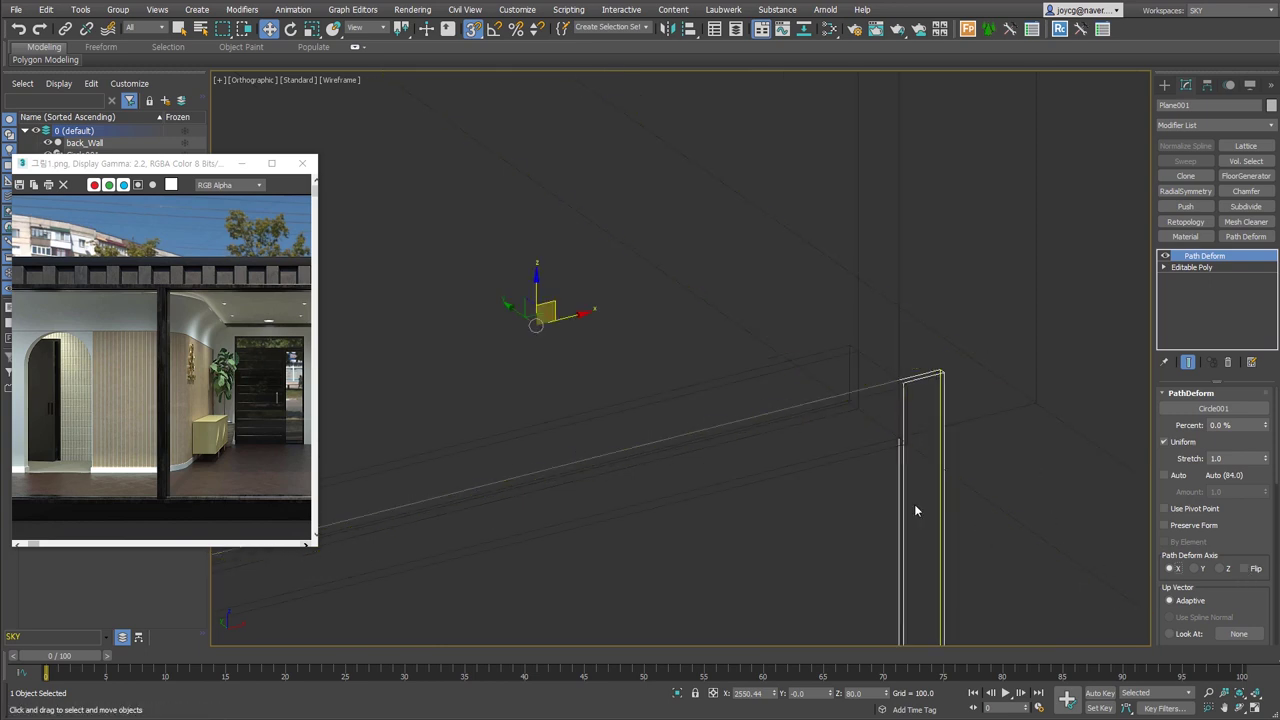
- Enable Flip so the post stands upright and set Percent to 3.0%
click(1244, 568)
scroll(880, 380, up, 4)
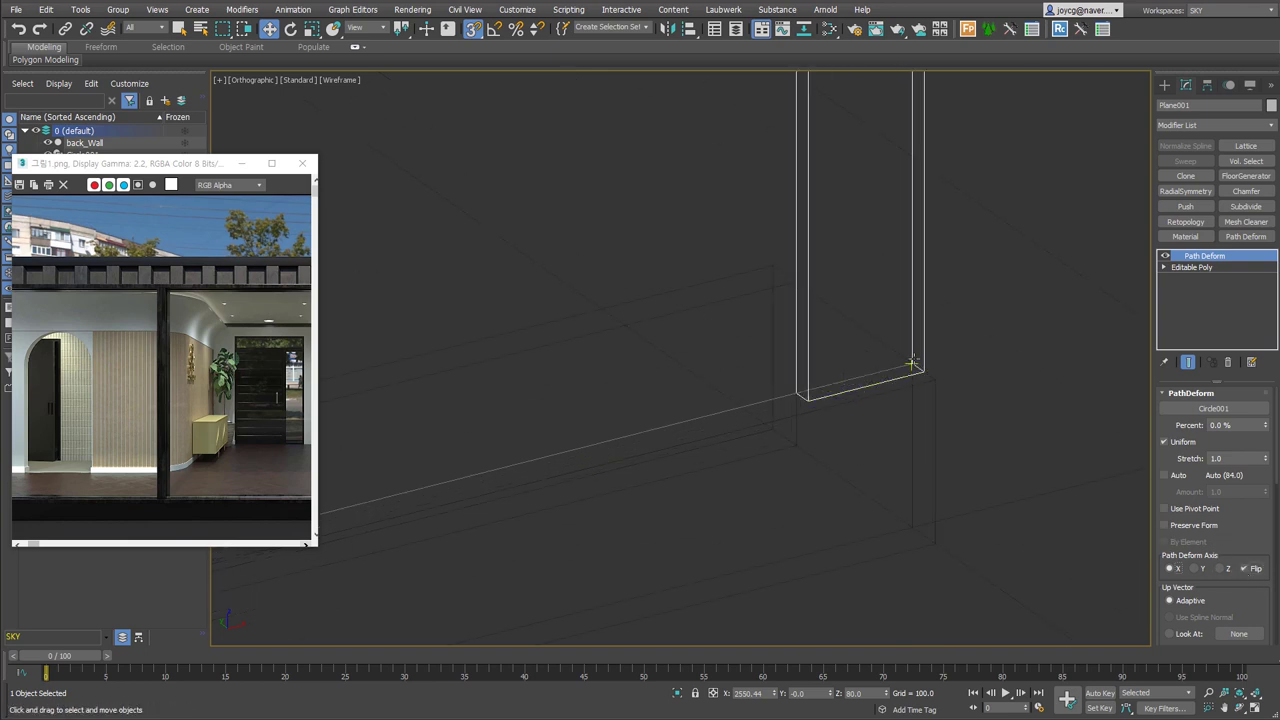
scroll(911, 530, down, 3)
scroll(960, 535, up, 3)
middle_drag(974, 537, 977, 538)
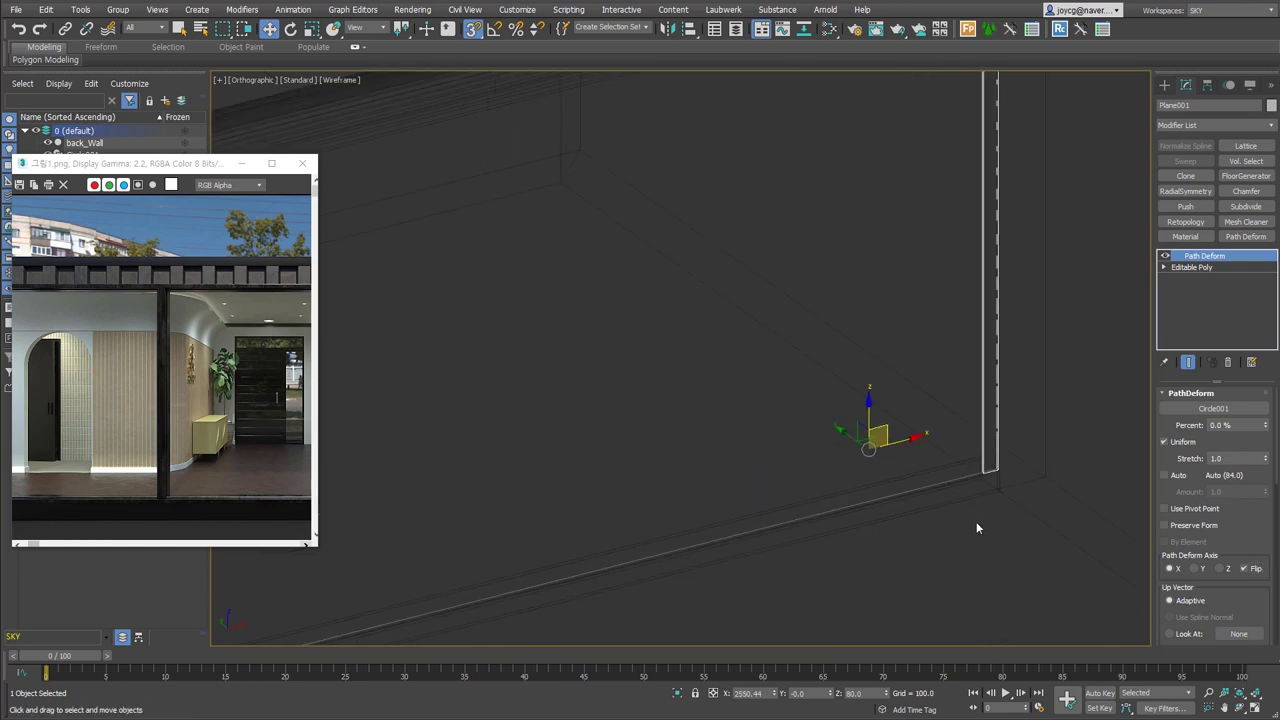
scroll(977, 528, down, 2)
scroll(986, 518, down, 2)
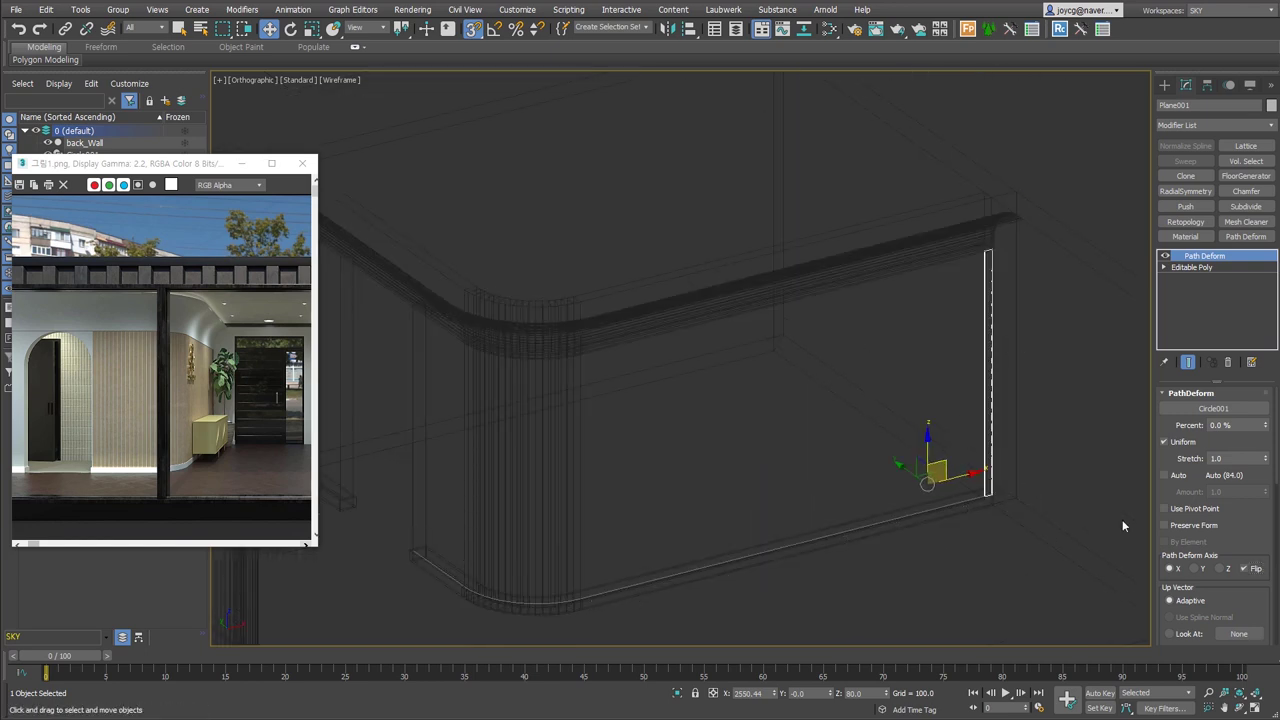
drag(1266, 428, 1240, 531)
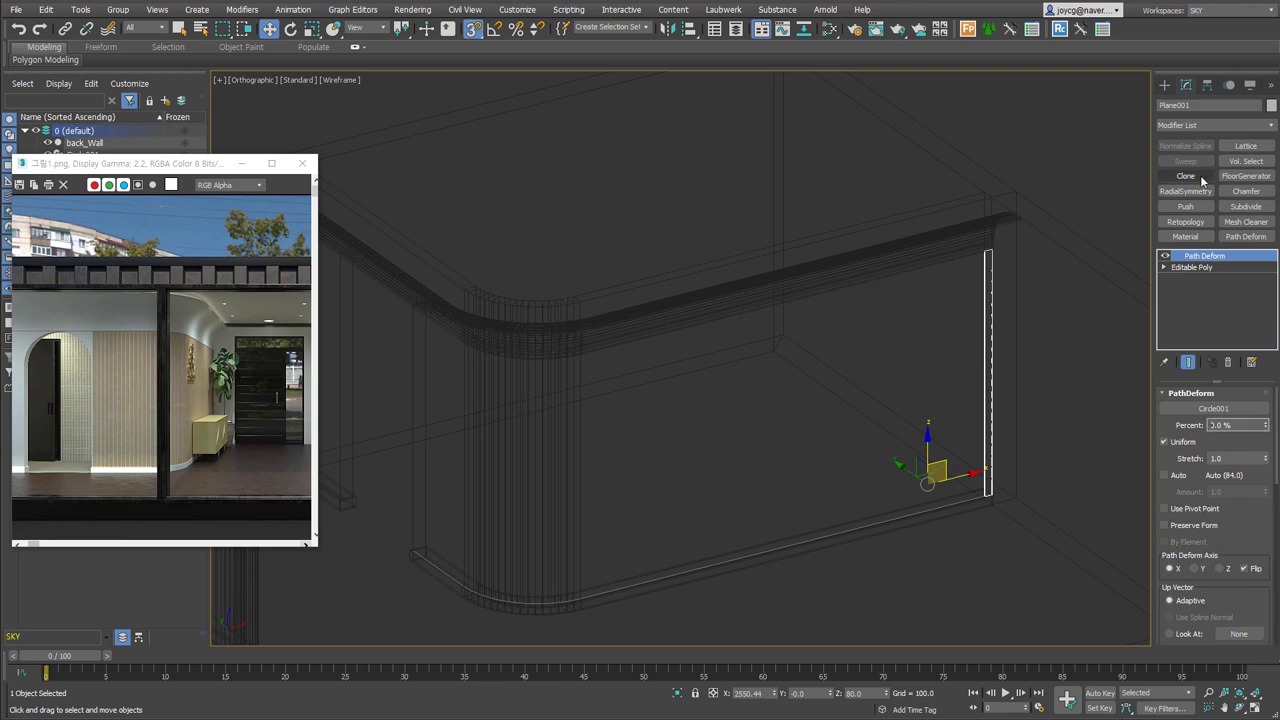
click(1195, 267)
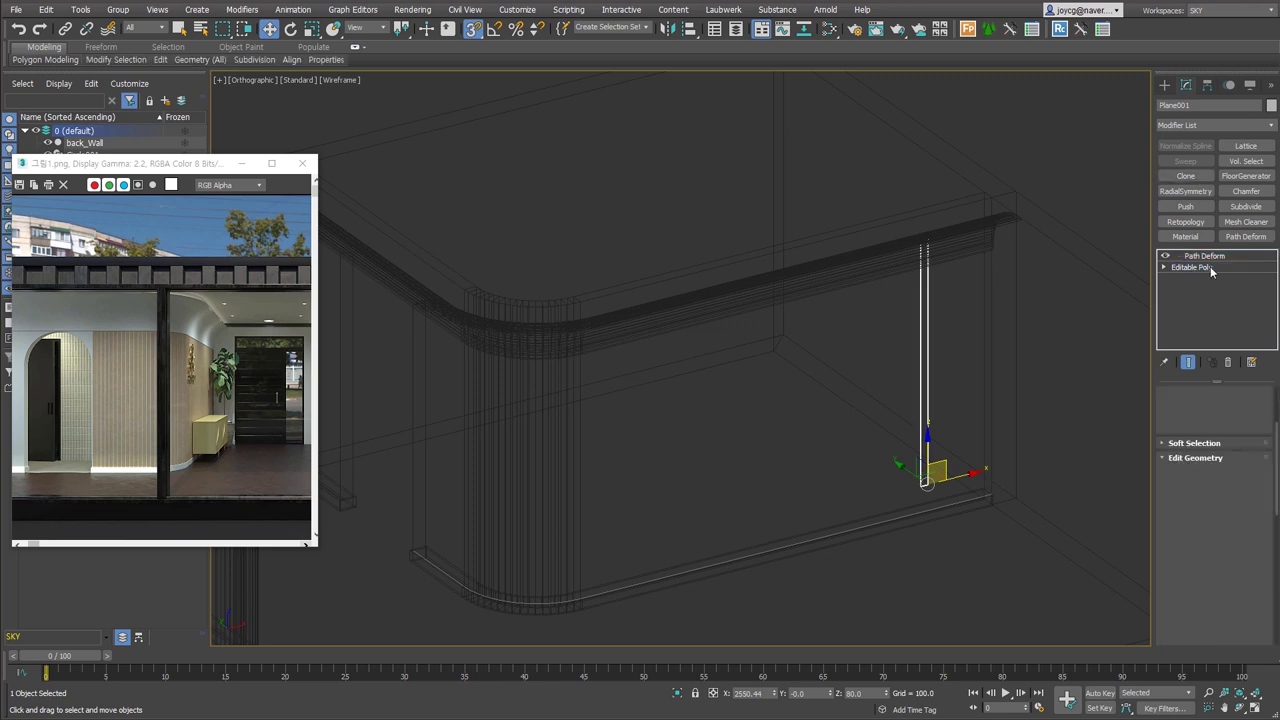
- Add a Clone modifier below Path Deform and raise the clone count to 83
click(1186, 176)
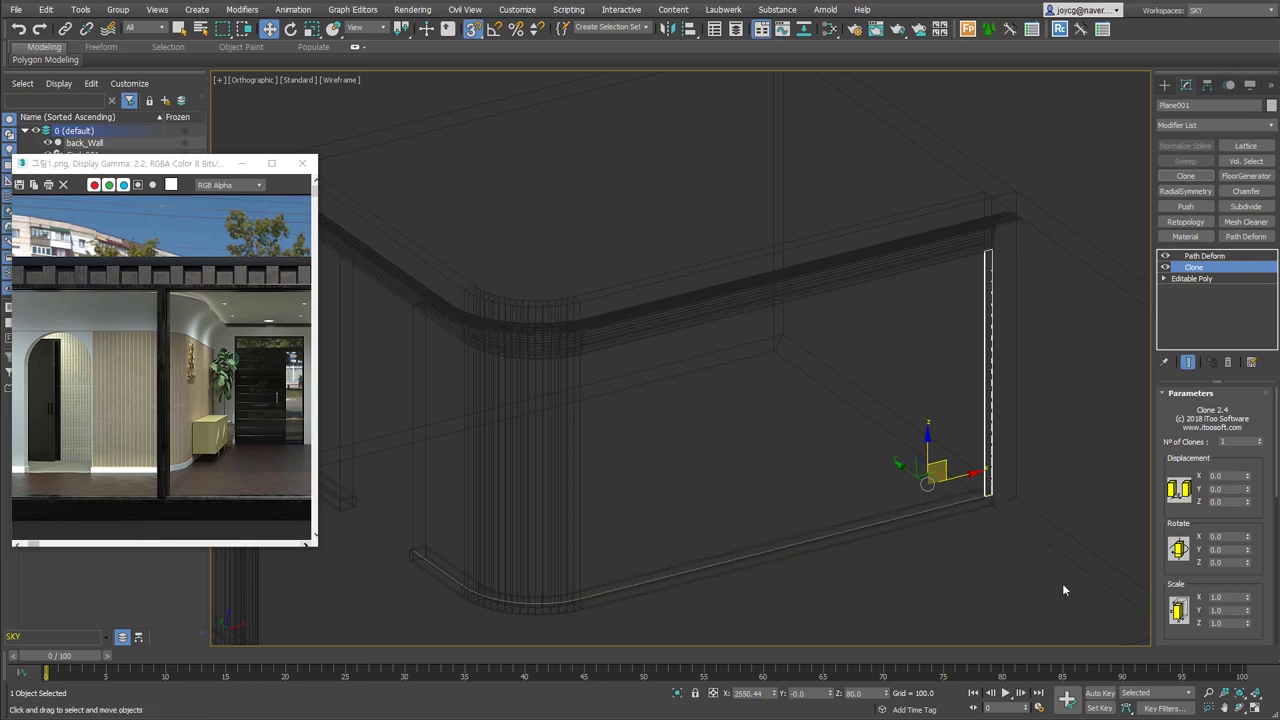
double_click(1214, 476)
click(1260, 443)
scroll(862, 486, up, 3)
scroll(862, 486, up, 3)
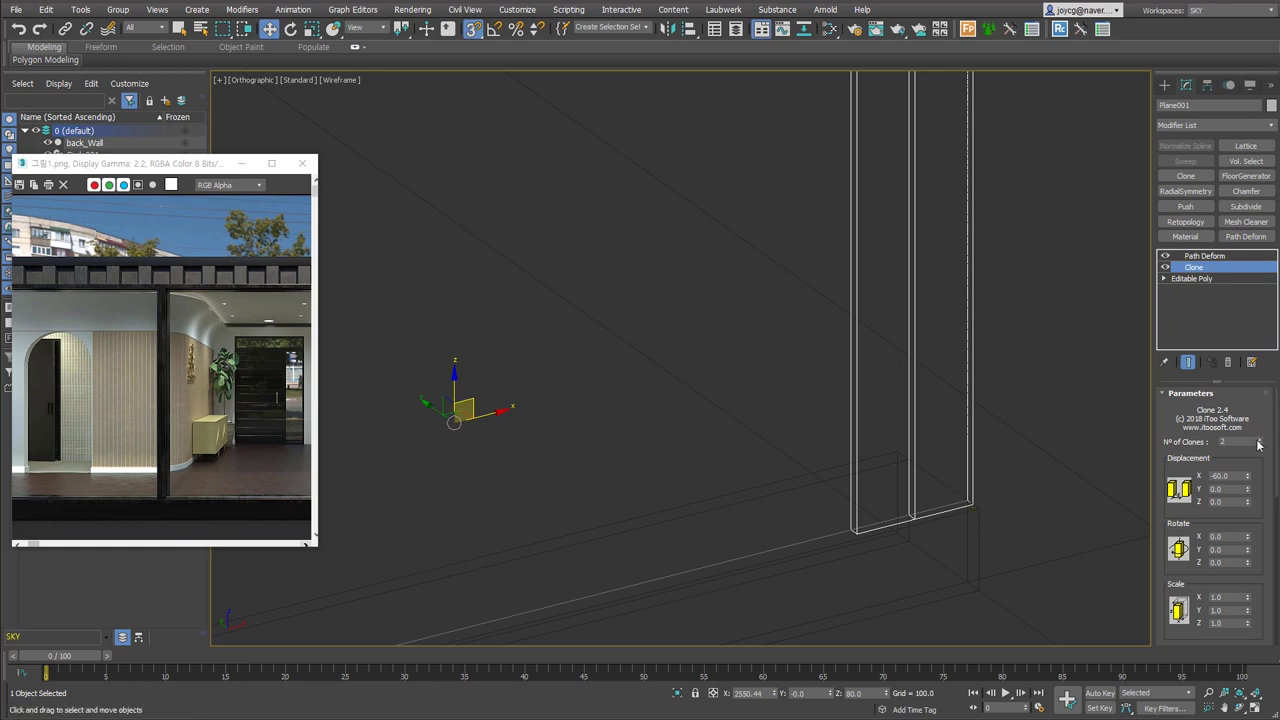
key(shift+z)
drag(1260, 443, 1069, 688)
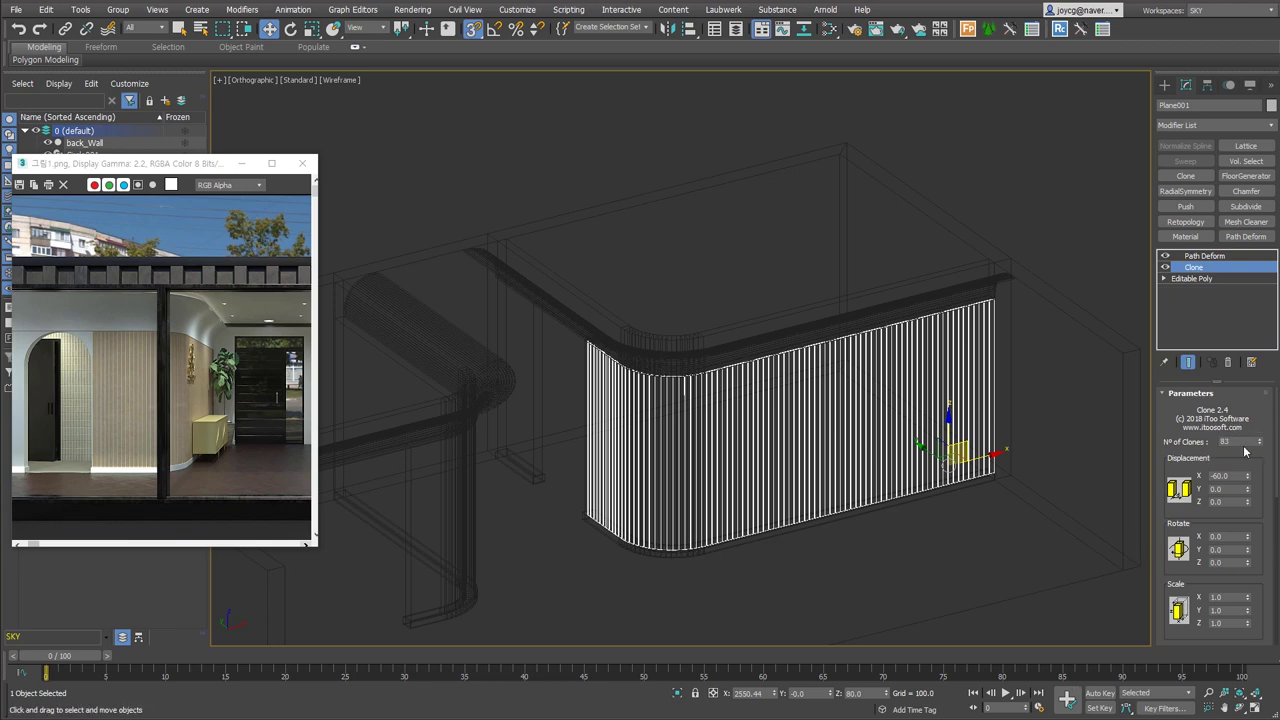
key(shift+z)
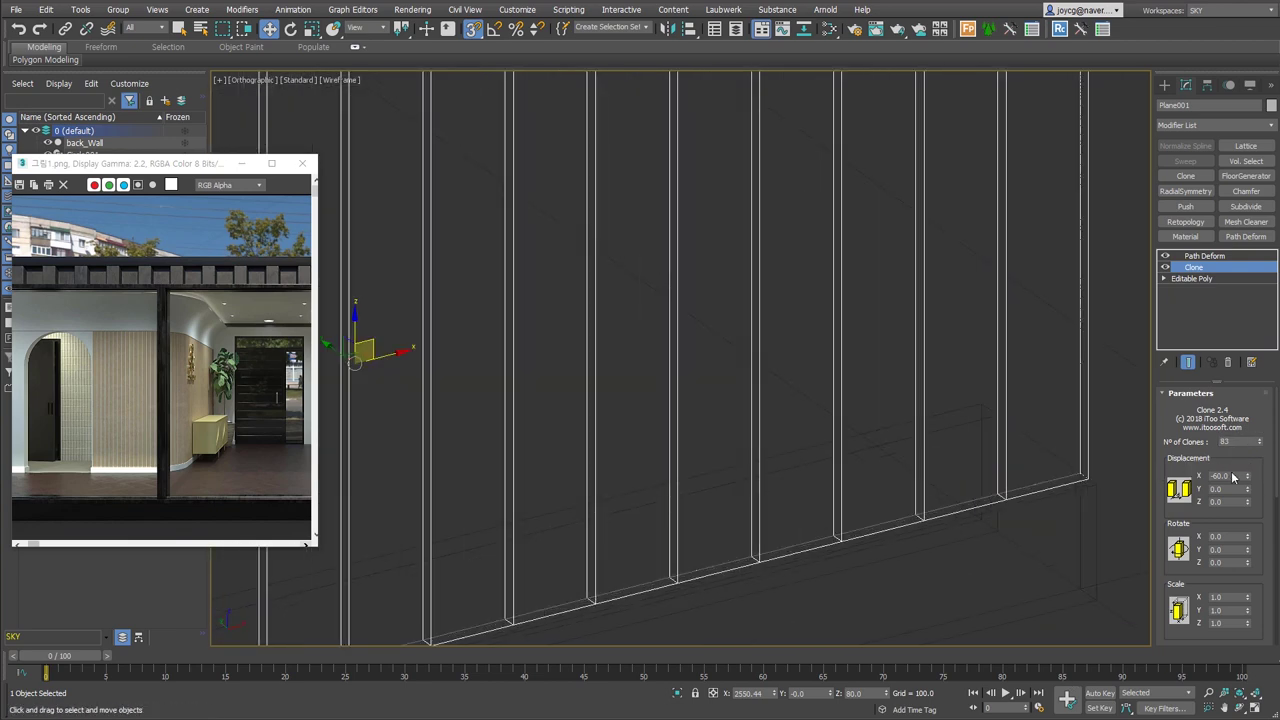
- Set the clones' X displacement to -65 to space the slats along the wall
click(1222, 476)
text(-65)
key(Return)
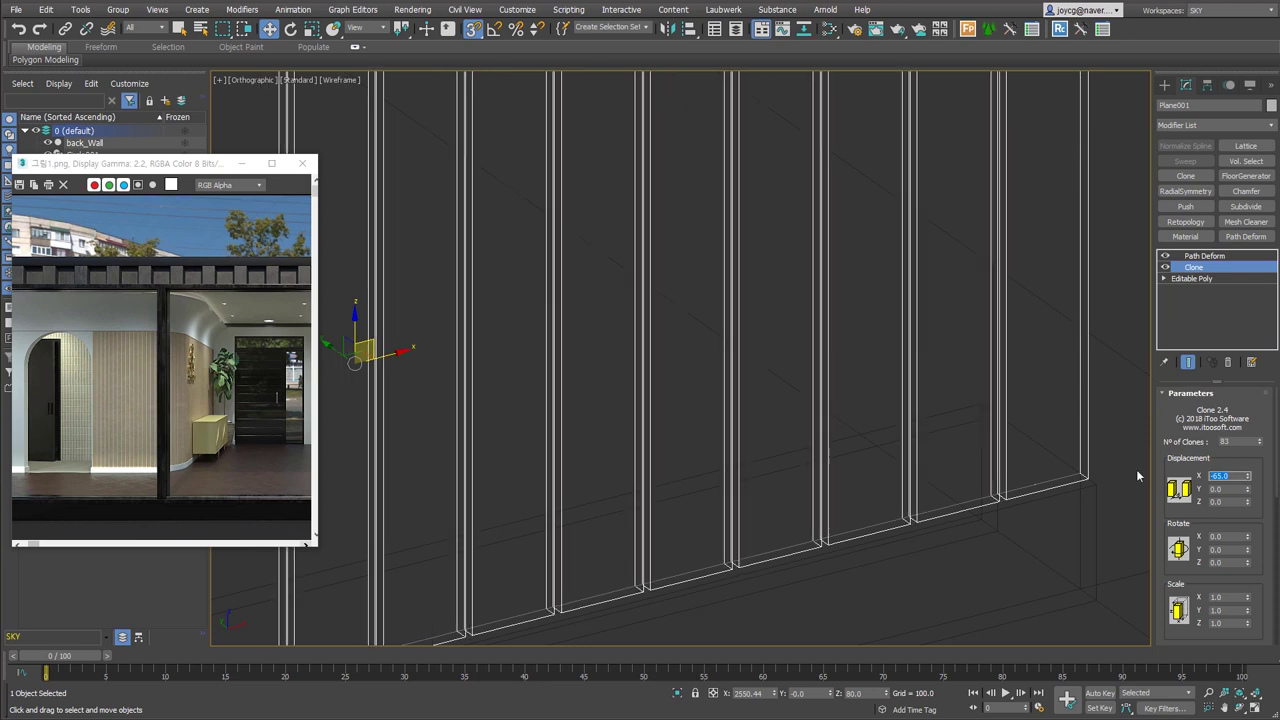
key(shift+z)
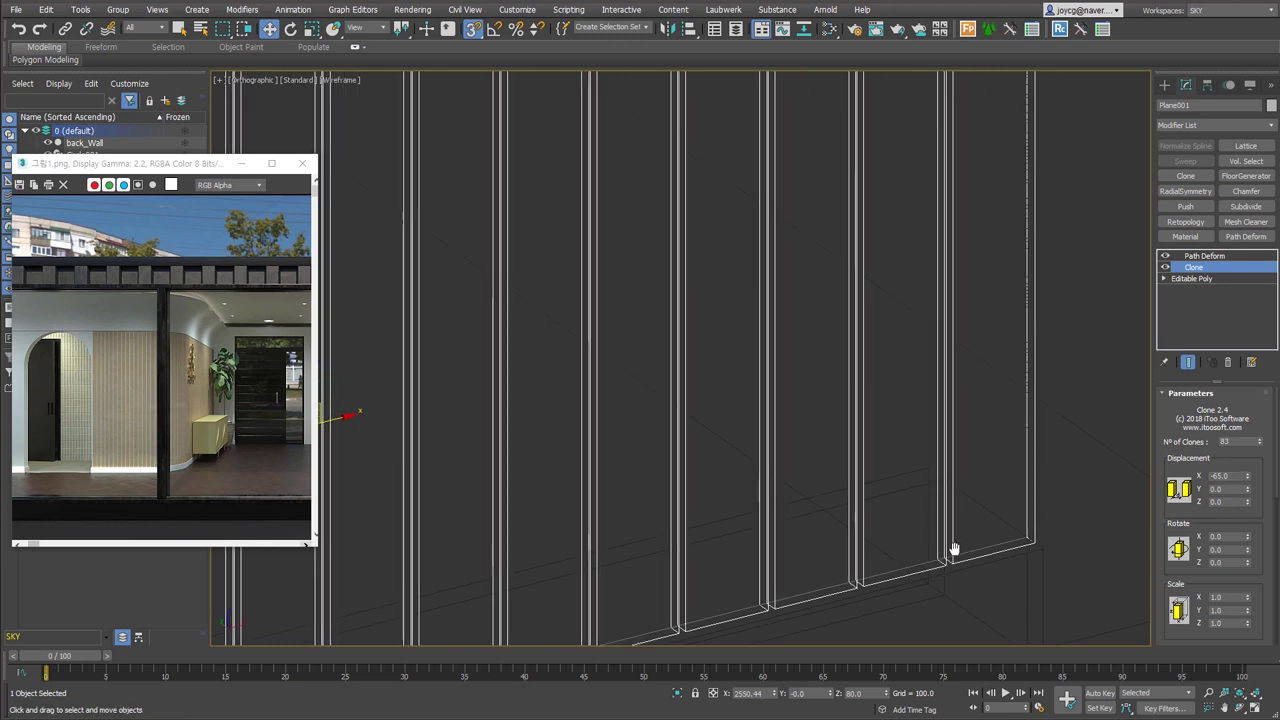
click(1191, 278)
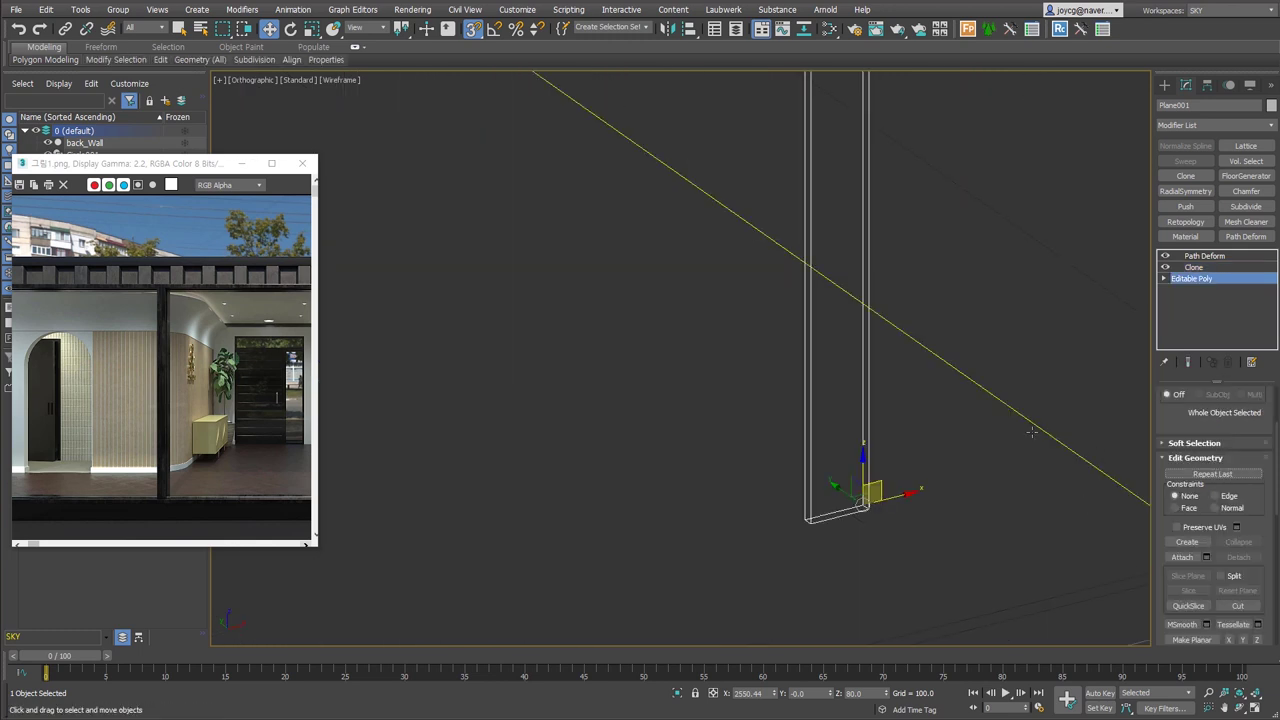
- At Polygon level, apply Inset from the quad menu to the selected slat face
key(4)
right_click(827, 488)
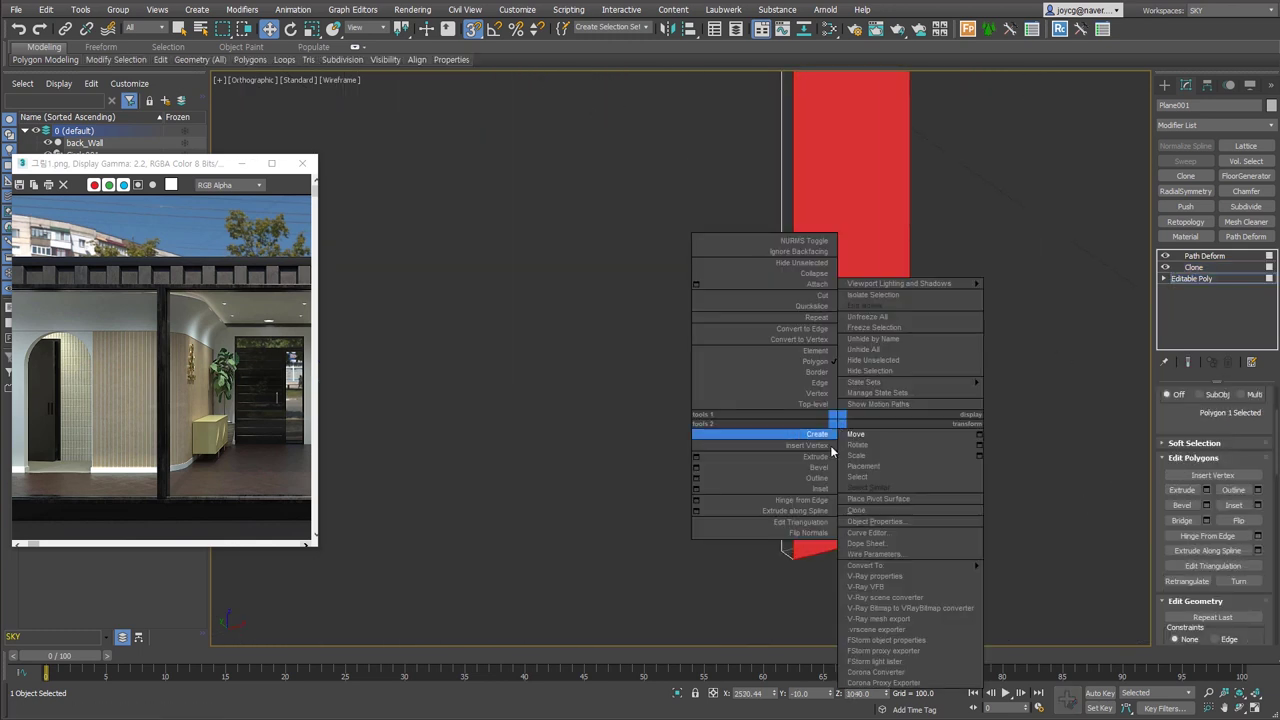
click(815, 491)
scroll(1215, 470, up, 3)
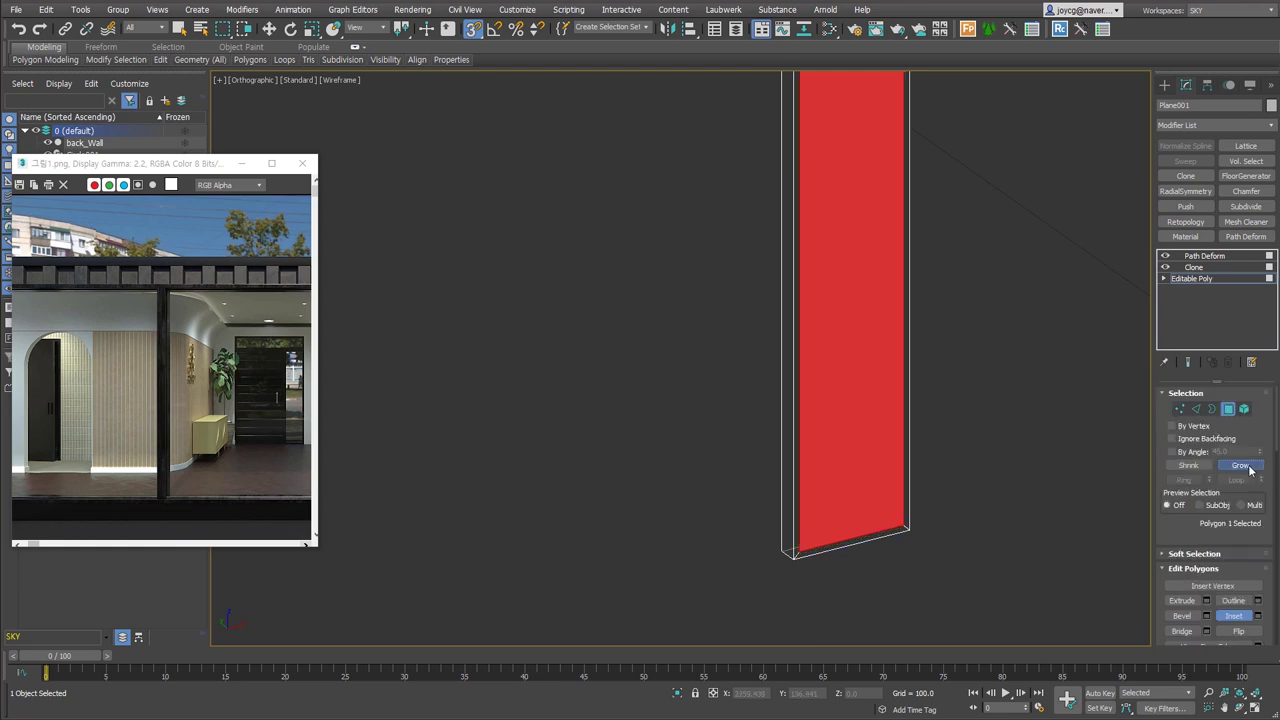
- Insert vertices on the slat's edges, then return to the Path Deform modifier
click(1196, 410)
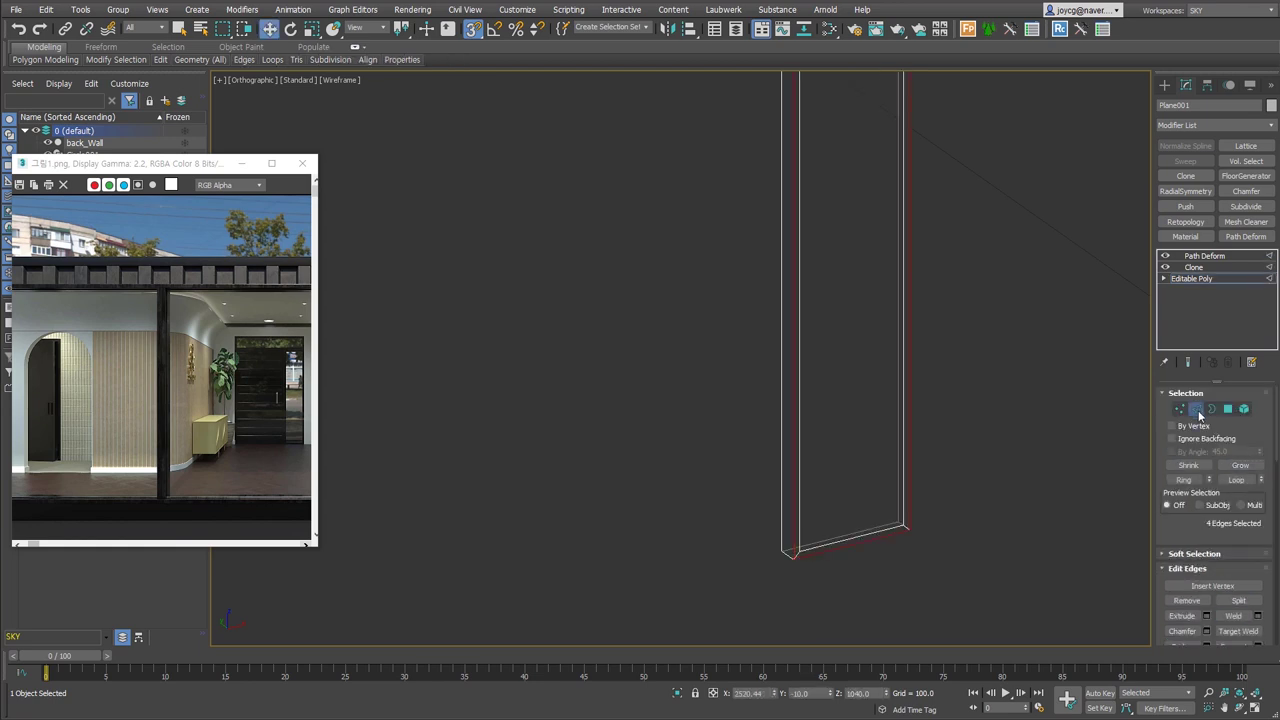
click(1185, 587)
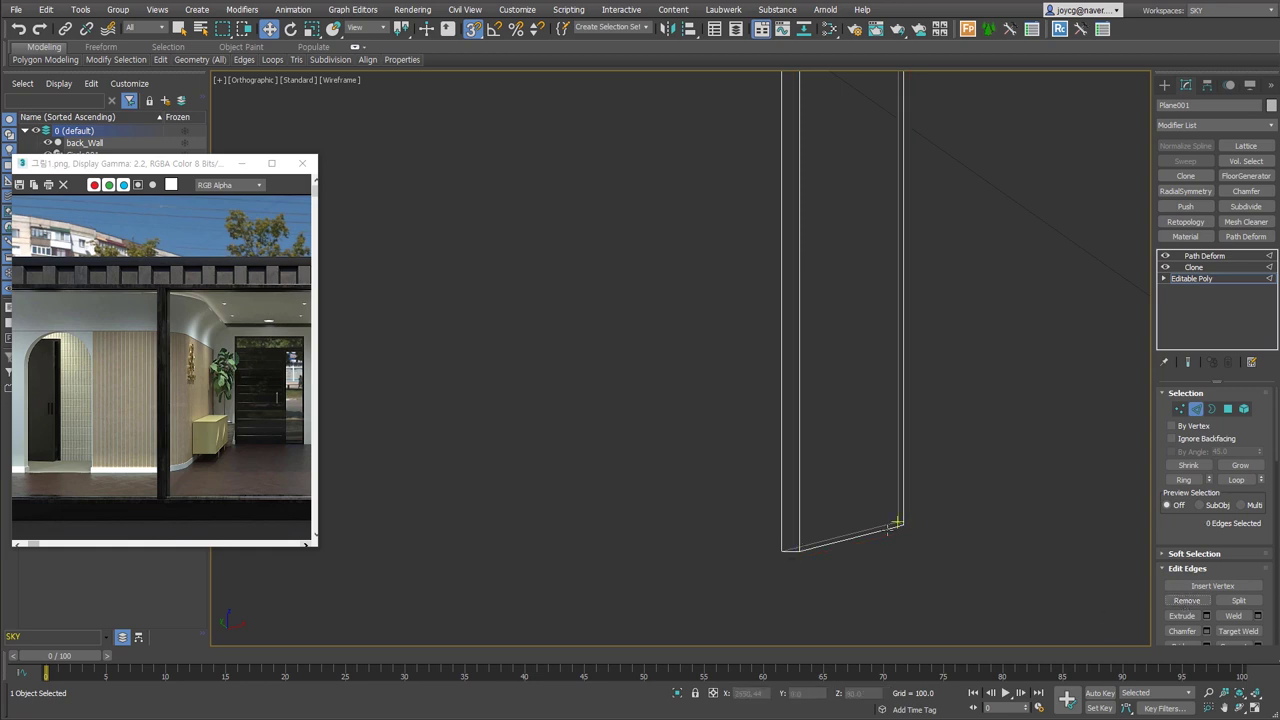
click(1196, 410)
click(1204, 256)
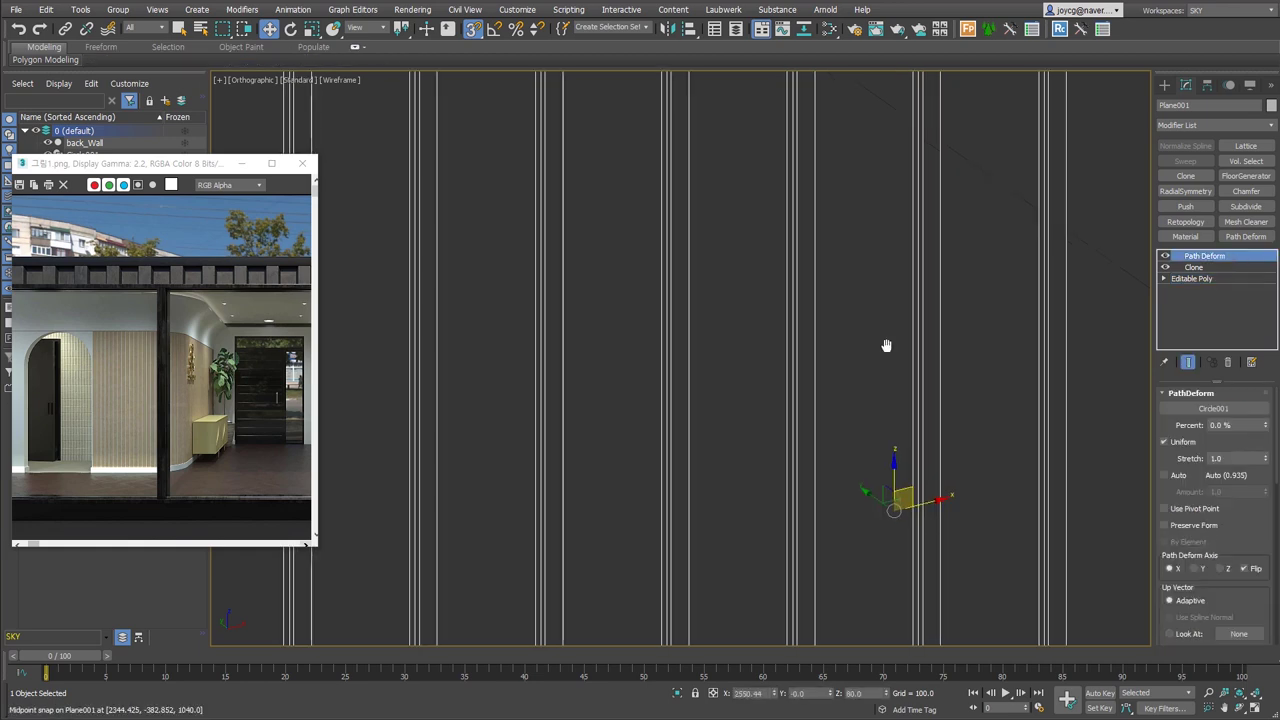
- Lower the Clone modifier's number of clones from 82 to 74
scroll(914, 486, up, 2)
scroll(923, 417, up, 3)
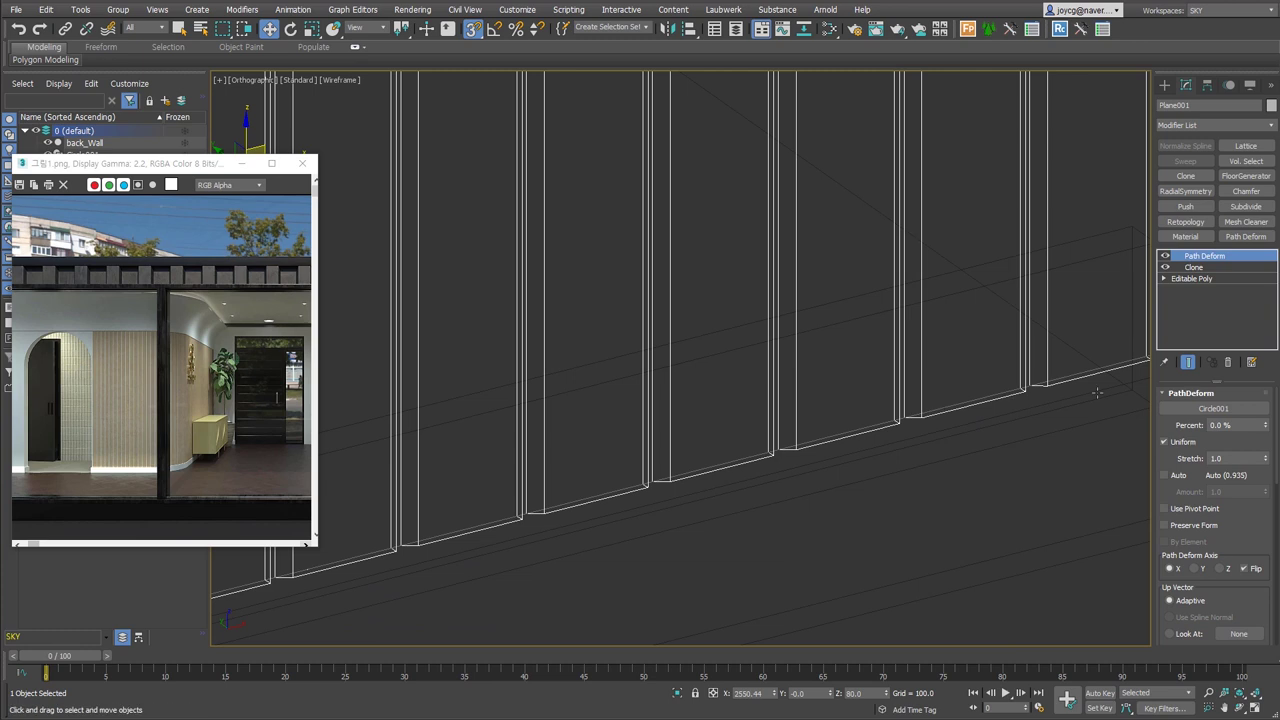
middle_drag(783, 516, 743, 516)
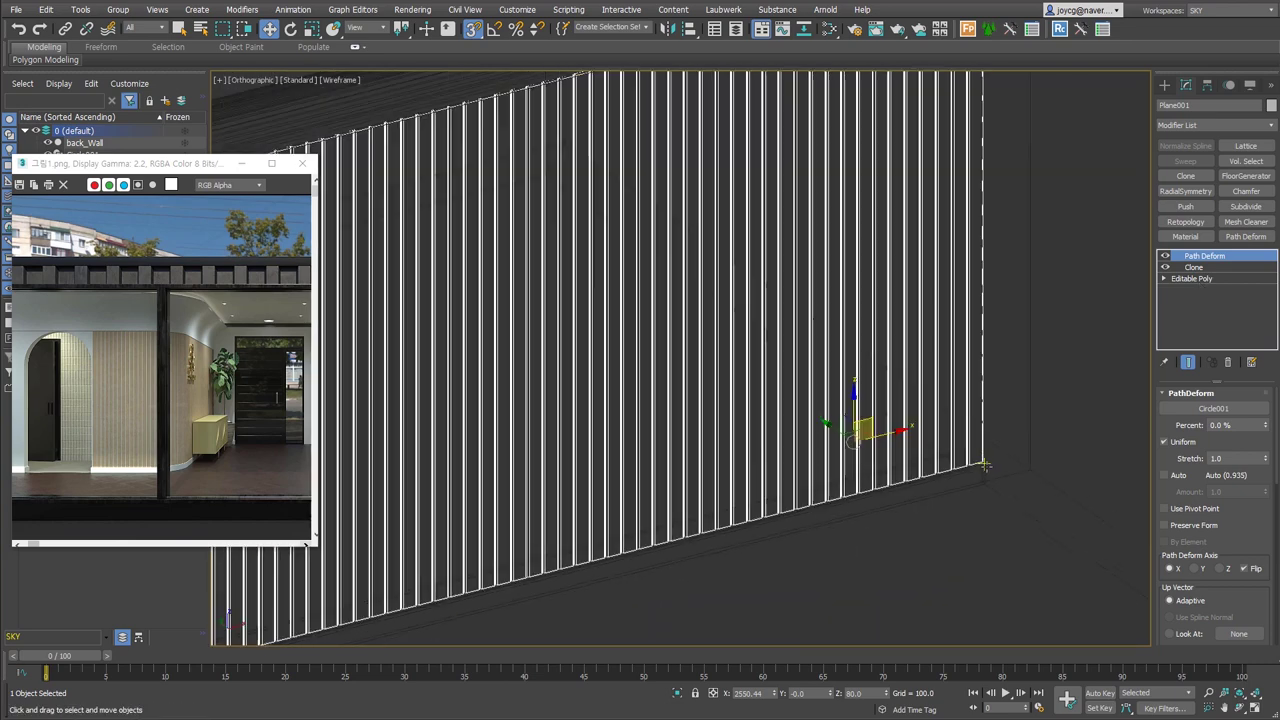
scroll(985, 465, down, 1)
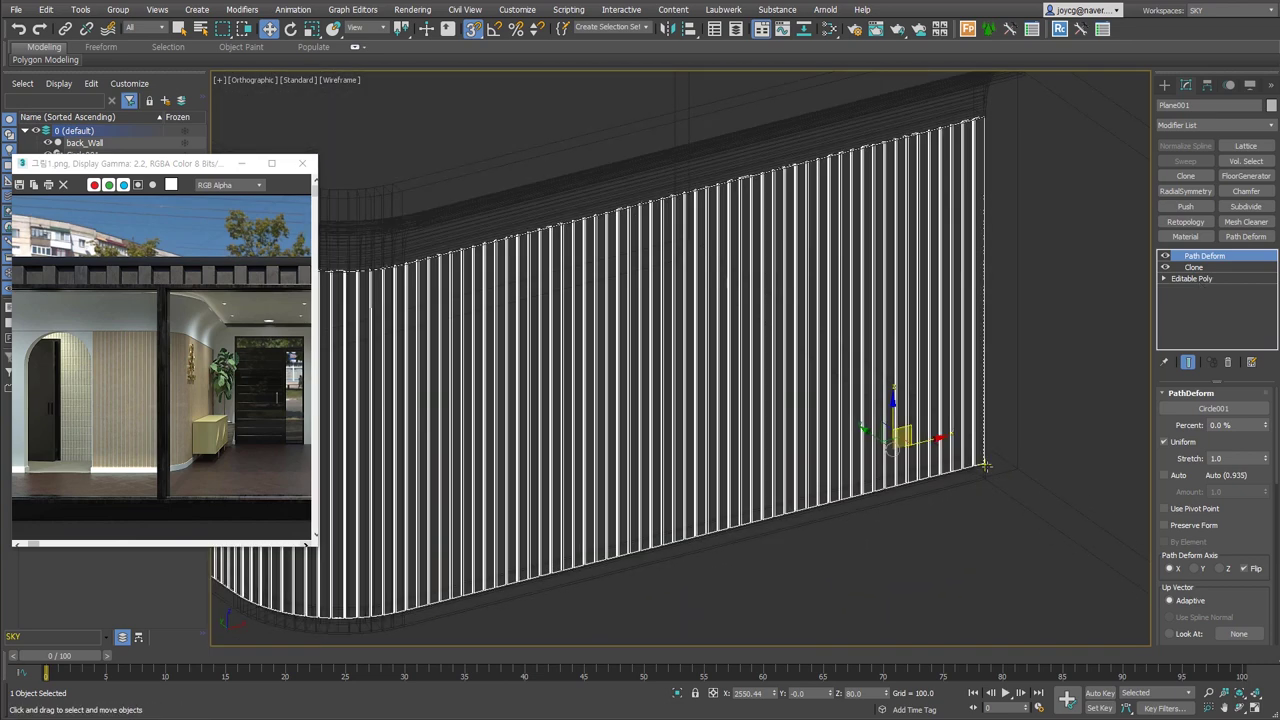
scroll(985, 465, down, 2)
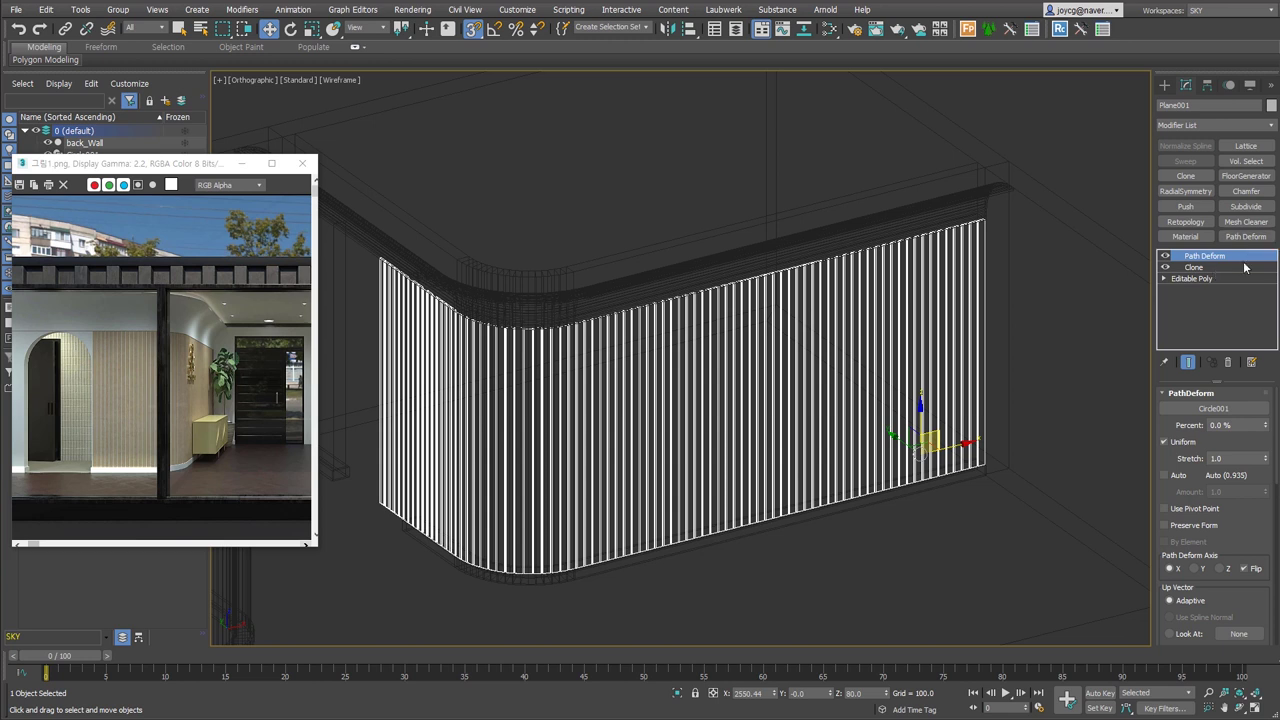
click(1215, 267)
click(1259, 444)
drag(1261, 446, 1261, 446)
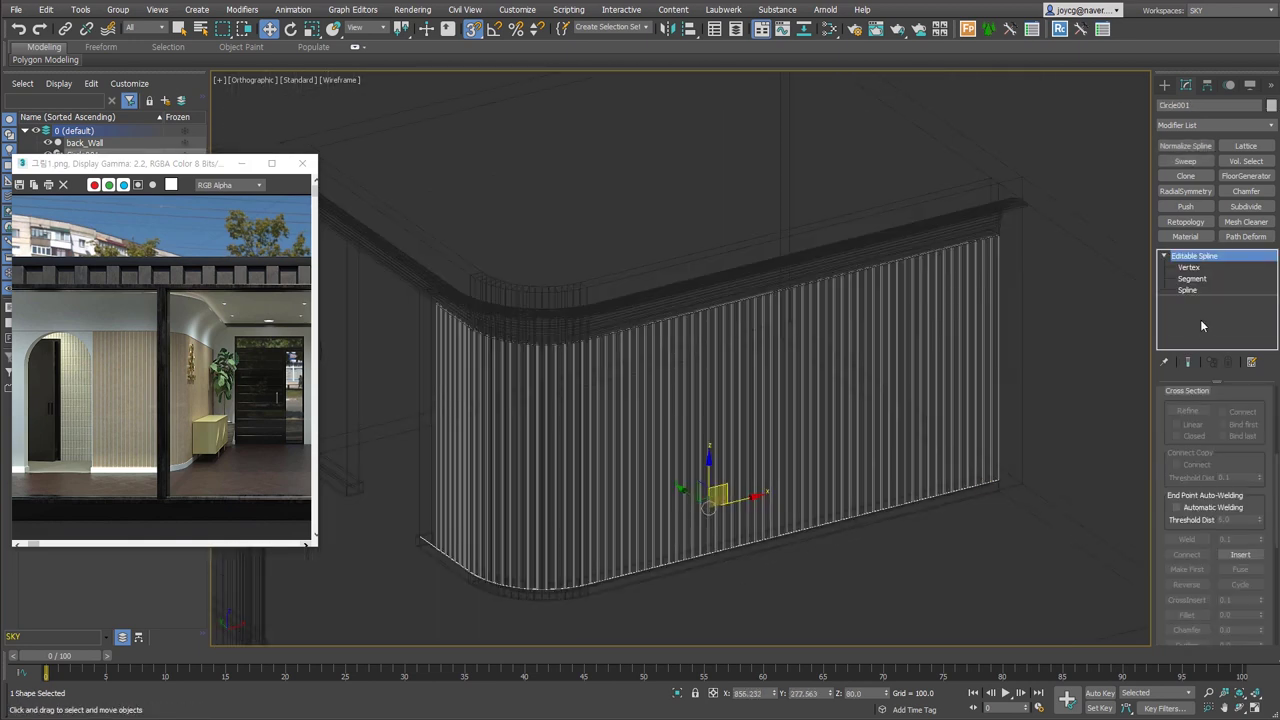
- Move Circle001's right end vertex left to shorten the path, then reselect Plane001
click(1188, 267)
click(1000, 480)
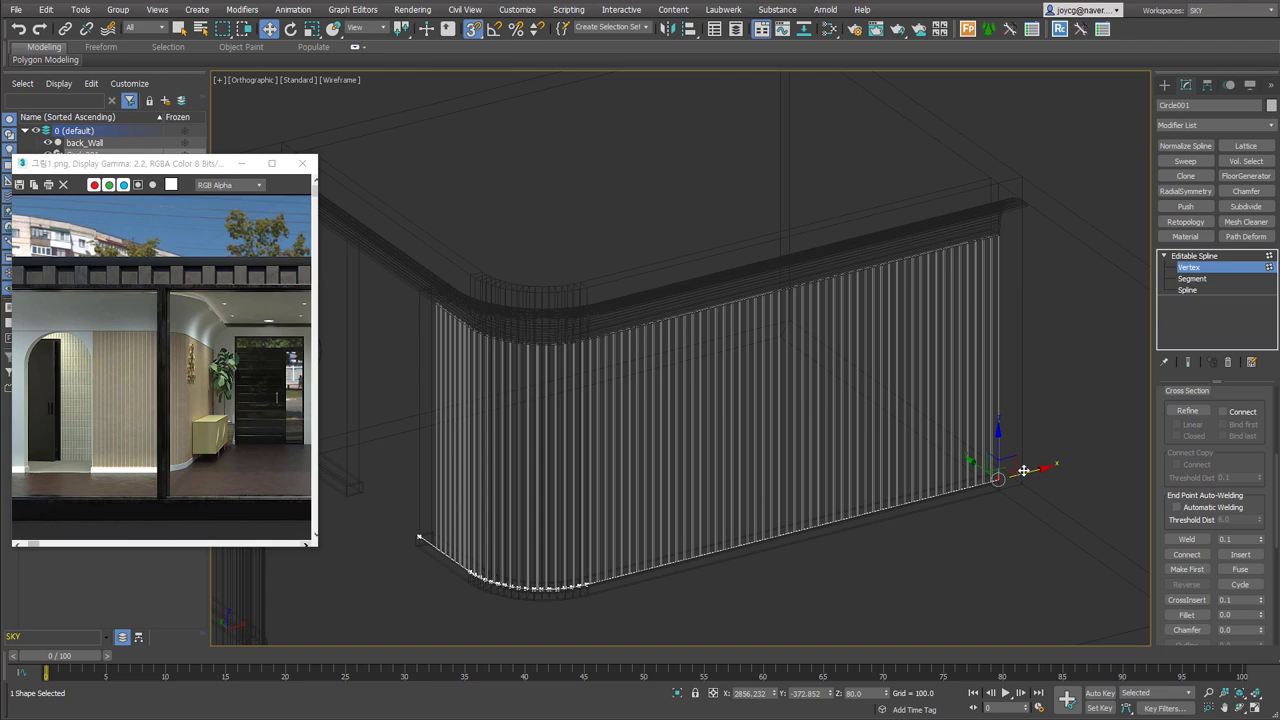
mouse_move(975, 487)
mouse_down()
mouse_move(882, 517)
mouse_move(914, 517)
mouse_move(886, 529)
mouse_up()
click(800, 420)
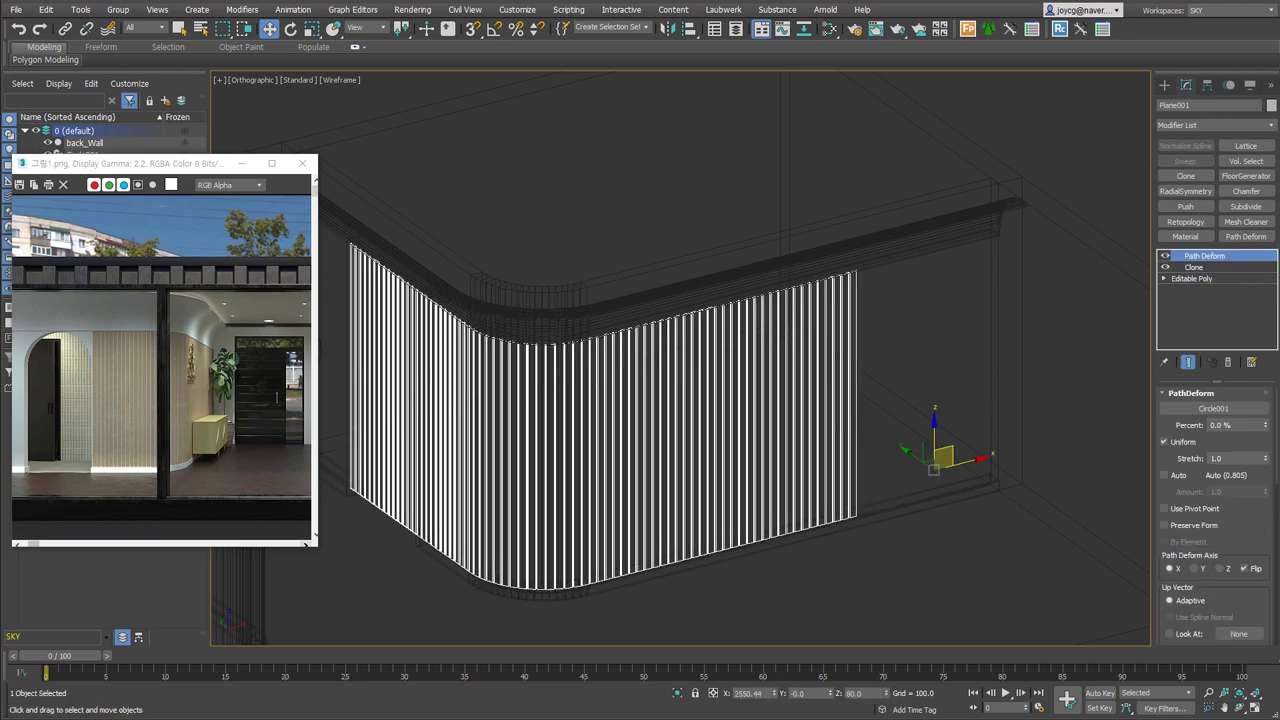
click(1215, 267)
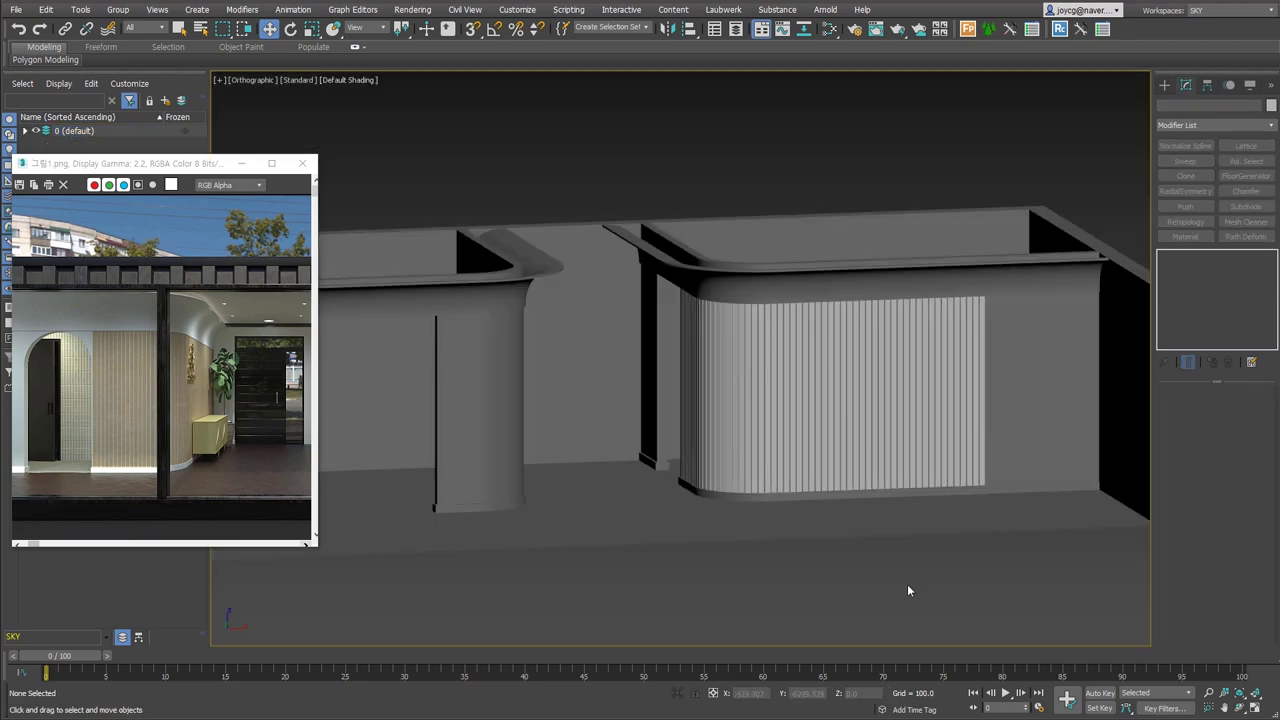
- Switch to Perspective with Edged Faces and orbit in close on the slatted counter front
key(p)
key(F4)
alt+middle_drag(843, 477, 860, 420)
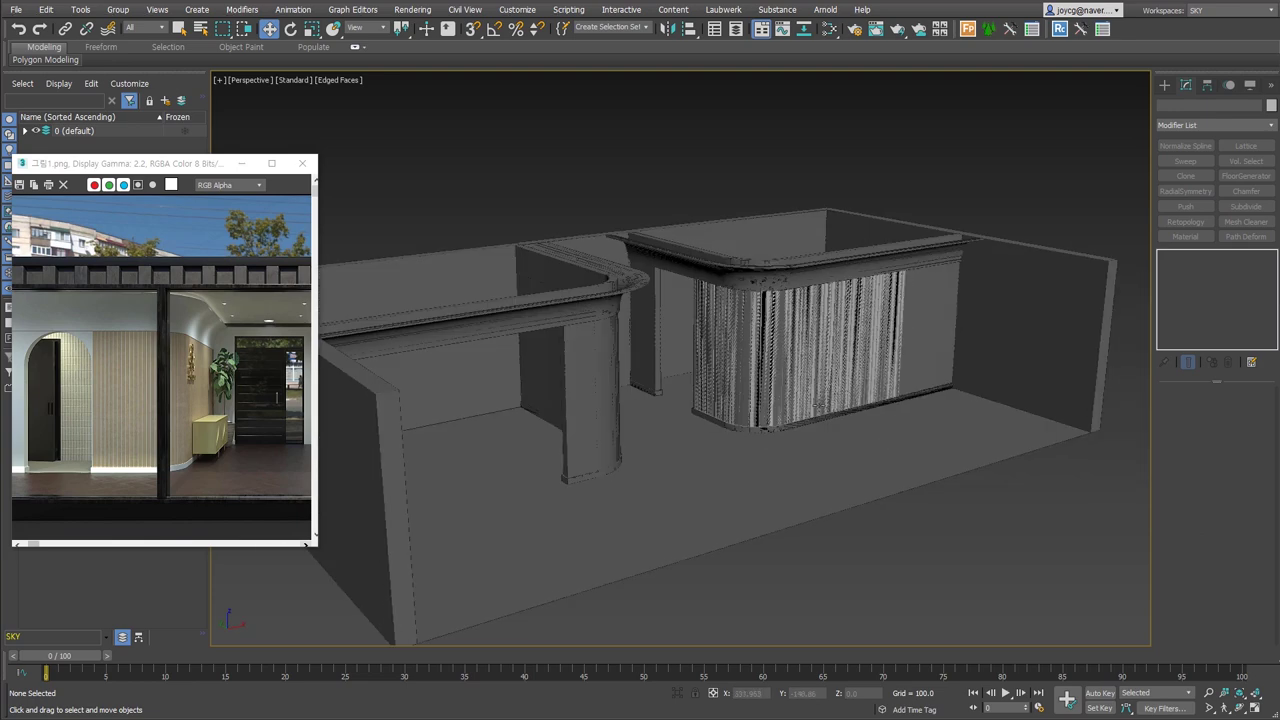
scroll(867, 377, up, 5)
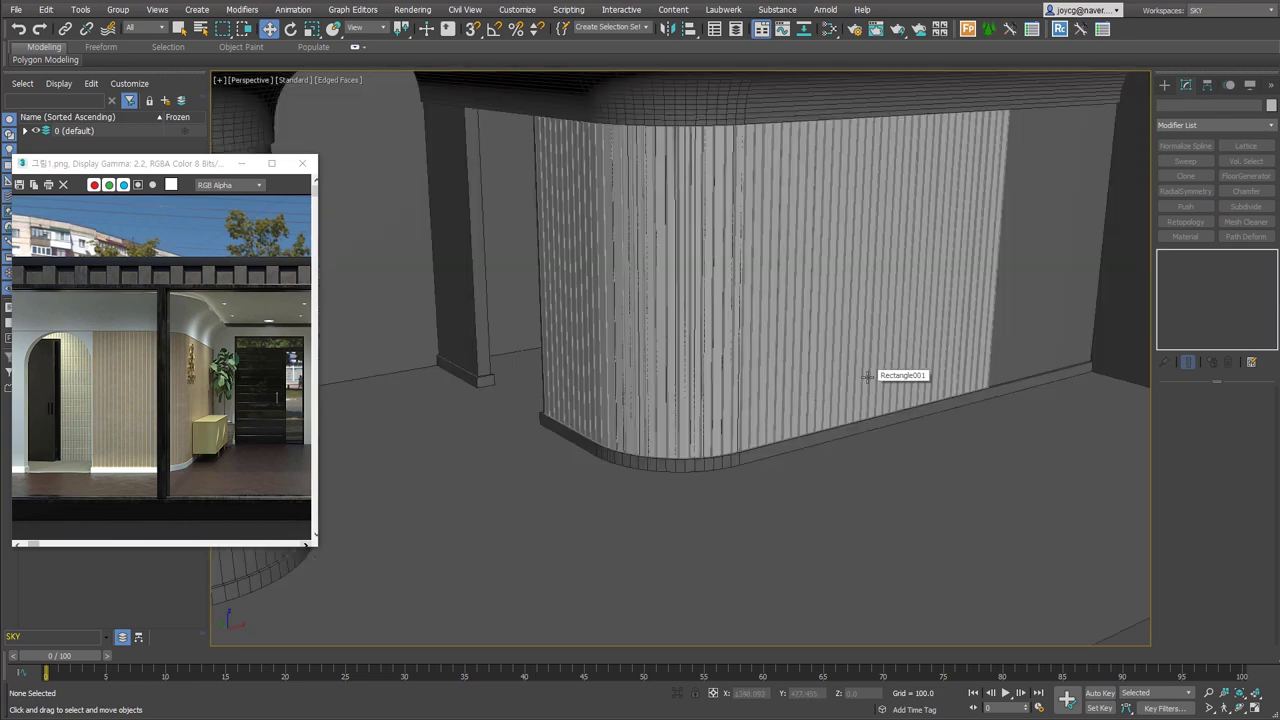